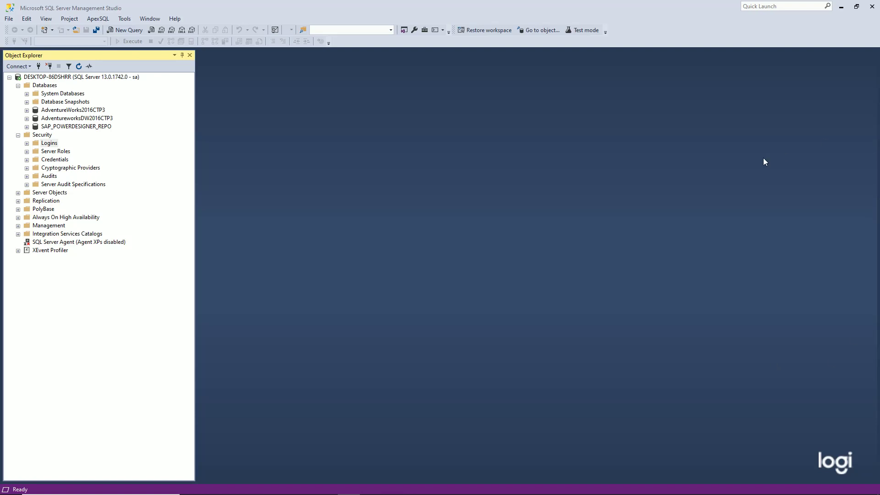
Step: Select and expand the AdventureWorks2016CTP3 database to review its object folders
{"action": "left_click", "coordinate": [59, 110]}
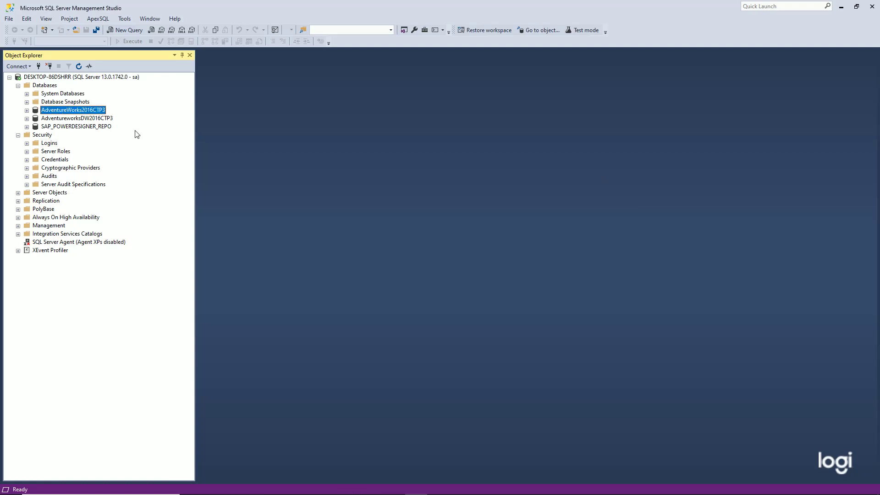
{"action": "left_click", "coordinate": [27, 111]}
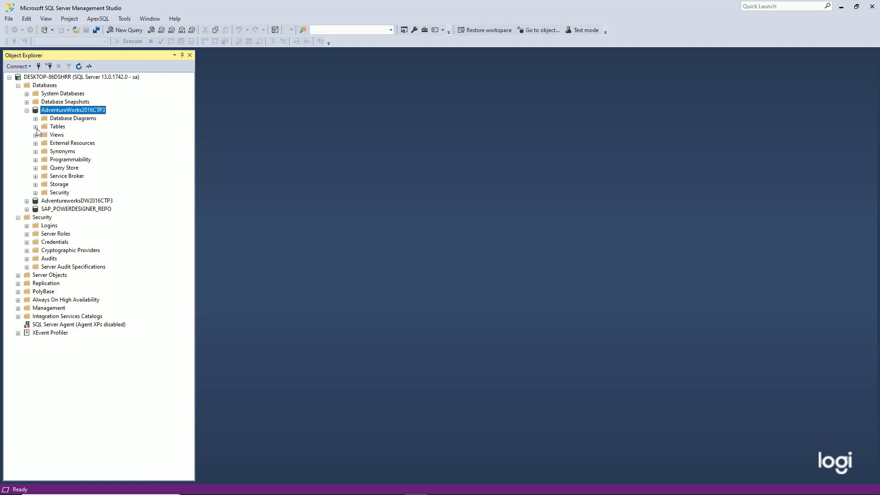
{"action": "scroll", "coordinate": [62, 149], "scroll_direction": "down", "scroll_amount": 1}
{"action": "scroll", "coordinate": [62, 149], "scroll_direction": "up", "scroll_amount": 3}
{"action": "scroll", "coordinate": [56, 148], "scroll_direction": "down", "scroll_amount": 1}
{"action": "scroll", "coordinate": [55, 148], "scroll_direction": "up", "scroll_amount": 1}
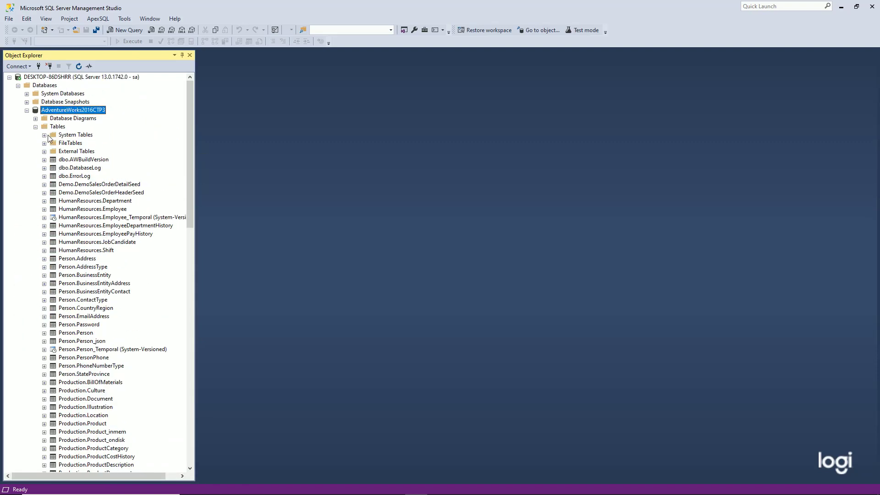
{"action": "left_click", "coordinate": [27, 111]}
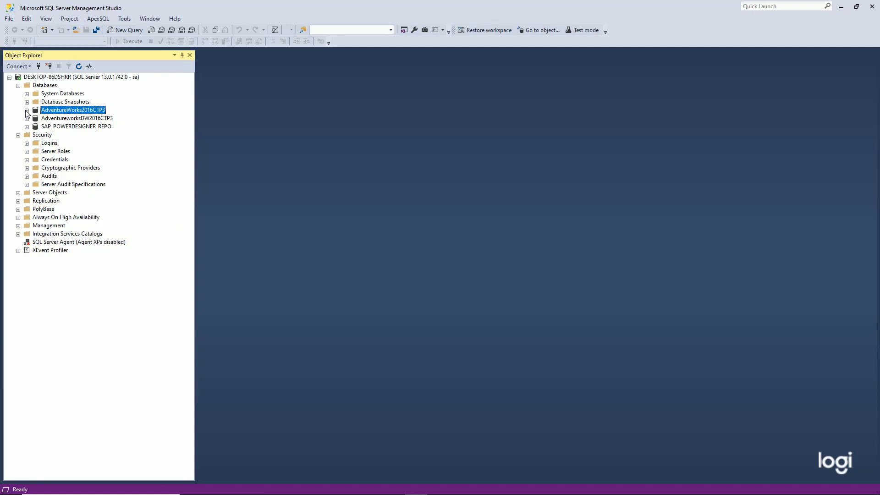
{"action": "left_click", "coordinate": [27, 111]}
Step: Browse the Tables, Views and Programmability > Stored Procedures folders, then expand Security > Logins
{"action": "left_click", "coordinate": [36, 94]}
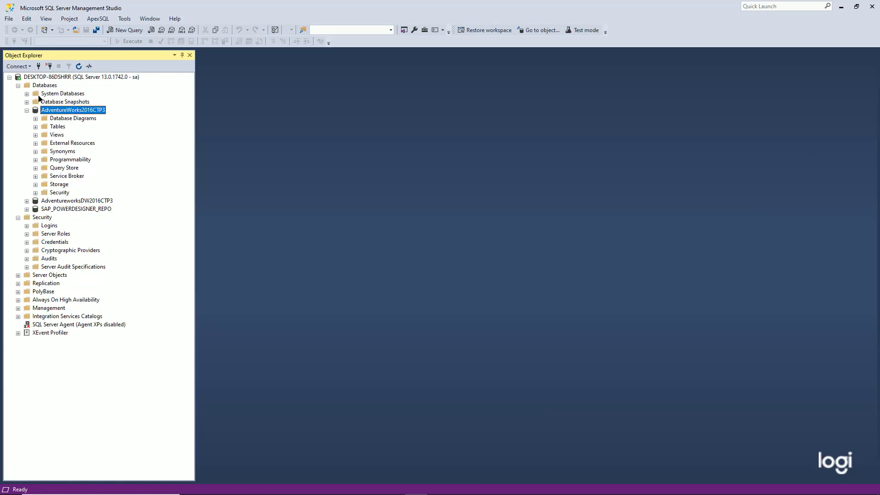
{"action": "left_click", "coordinate": [36, 135]}
{"action": "left_click", "coordinate": [36, 135]}
{"action": "left_click", "coordinate": [36, 160]}
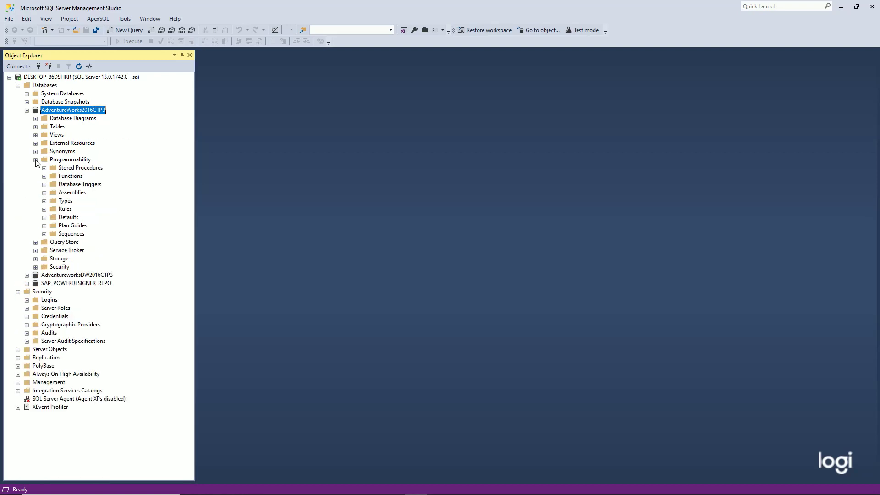
{"action": "left_click", "coordinate": [44, 168]}
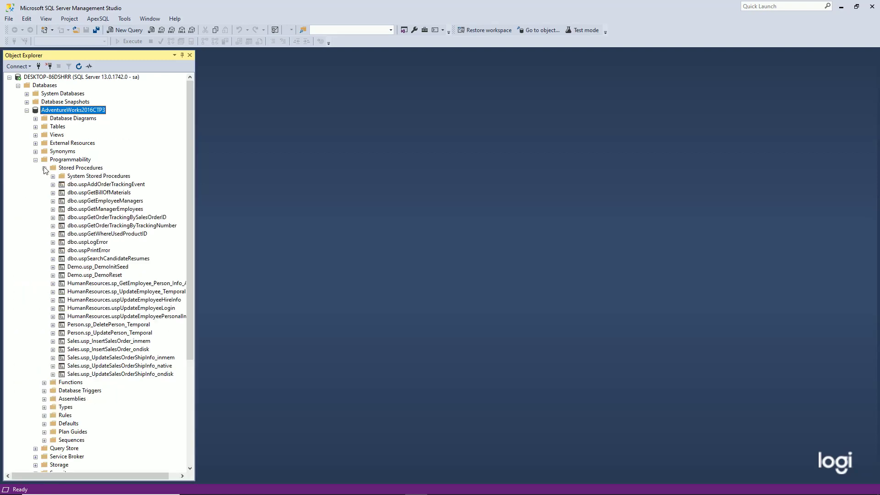
{"action": "left_click", "coordinate": [36, 160]}
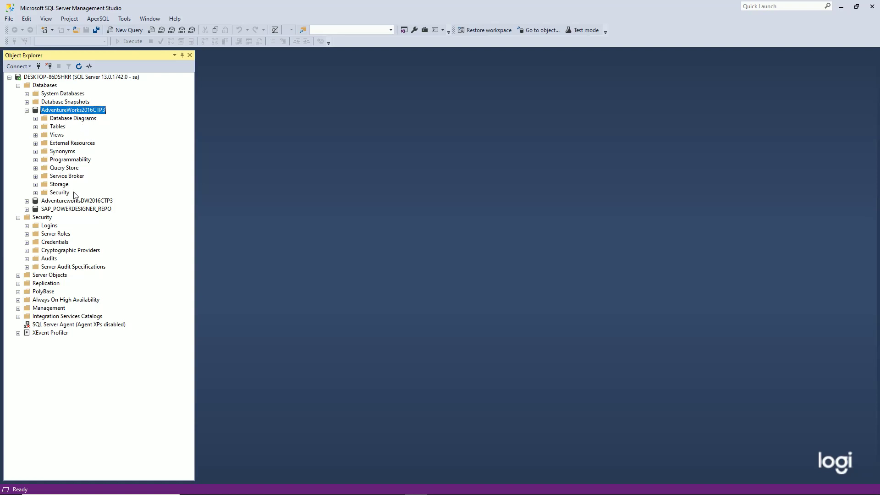
{"action": "left_click", "coordinate": [26, 226]}
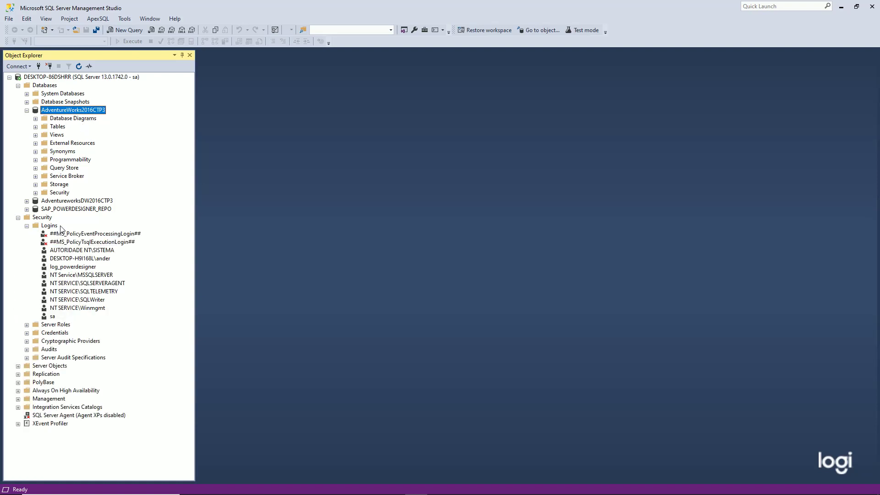
Step: Start a new login log_engreversa with SQL Server authentication, a confirmed password, and no password expiration
{"action": "right_click", "coordinate": [53, 228]}
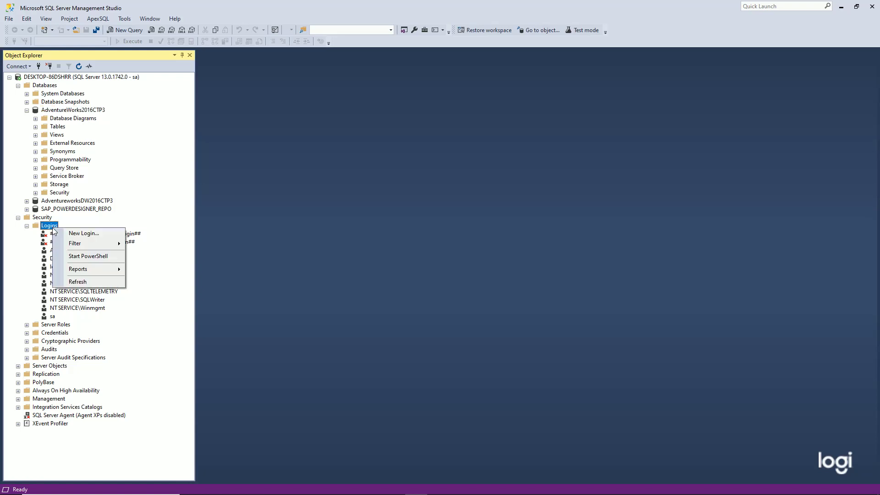
{"action": "left_click", "coordinate": [82, 233]}
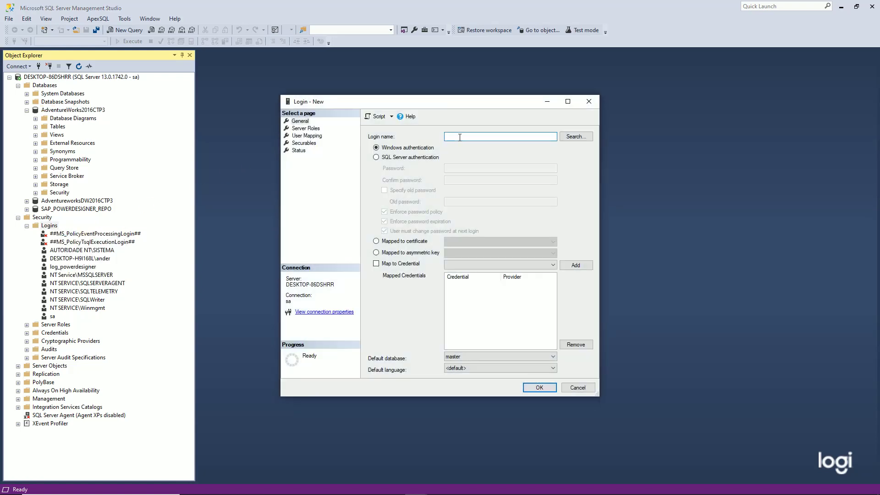
{"action": "type", "text": "log_engreversa"}
{"action": "left_click", "coordinate": [394, 160]}
{"action": "left_click", "coordinate": [385, 221]}
{"action": "left_click", "coordinate": [469, 168]}
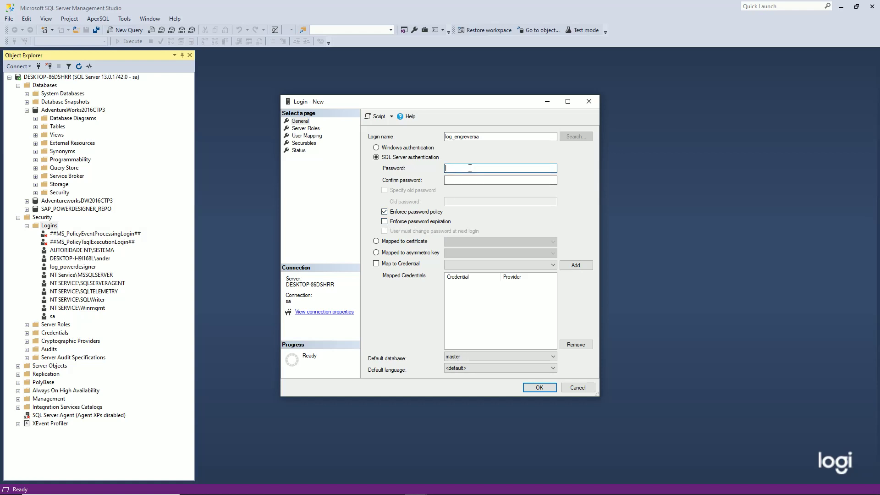
{"action": "type", "text": "12345678"}
{"action": "key", "text": "Tab"}
{"action": "type", "text": "1234567"}
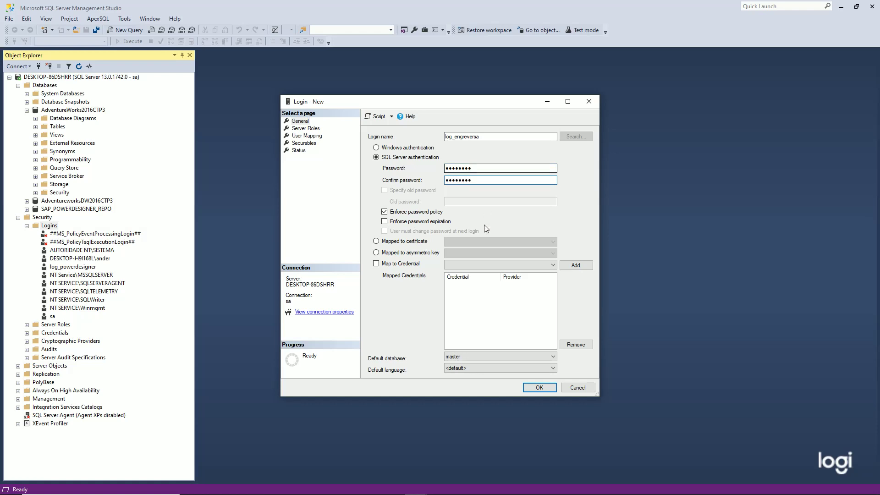
Step: Map the login to AdventureWorks2016CTP3 and AdventureworksDW2016CTP3, then create it
{"action": "left_click", "coordinate": [308, 136]}
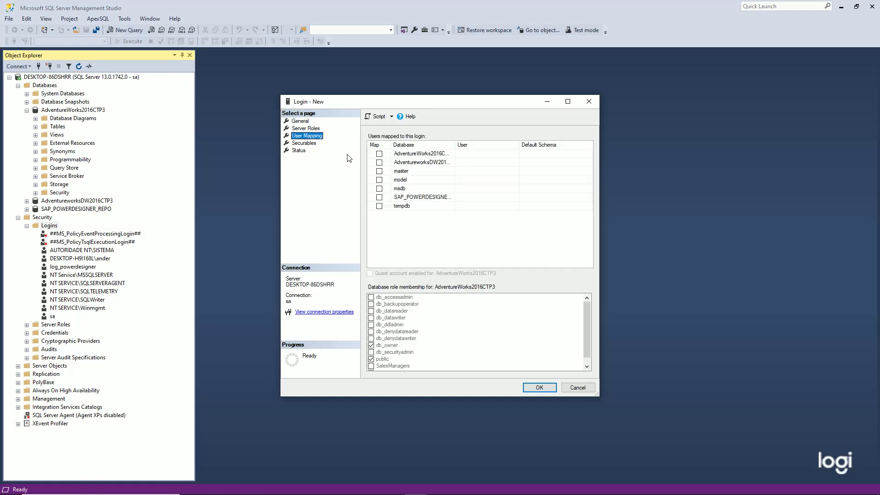
{"action": "left_click", "coordinate": [380, 154]}
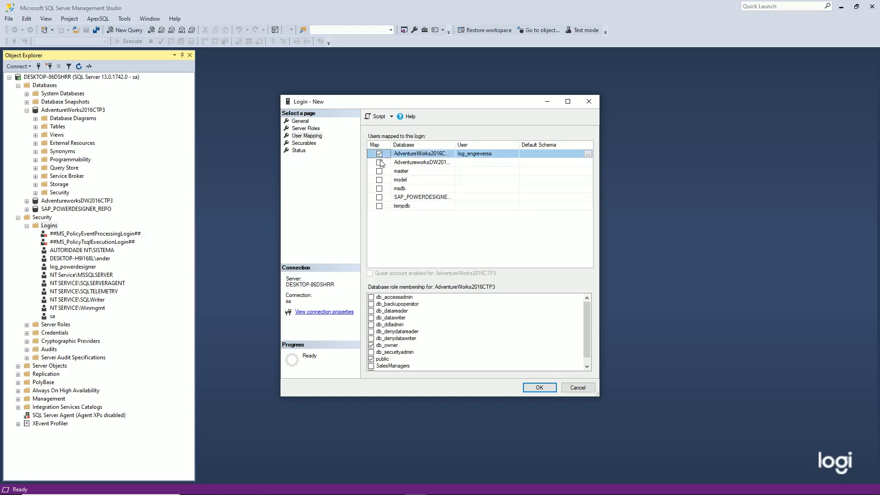
{"action": "left_click", "coordinate": [379, 163]}
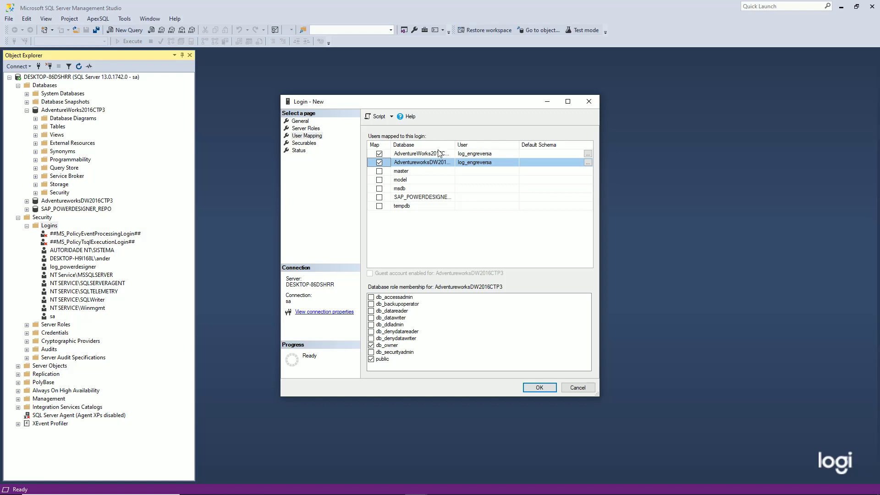
{"action": "double_click", "coordinate": [453, 146]}
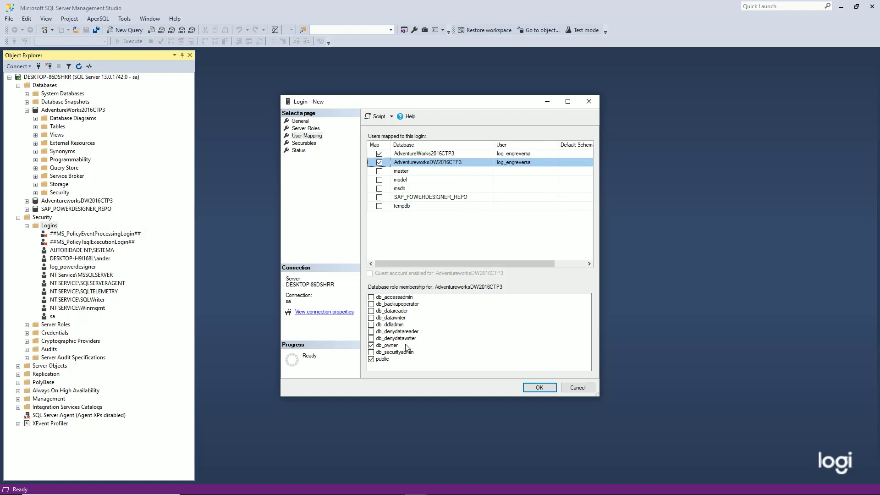
{"action": "left_click", "coordinate": [300, 122]}
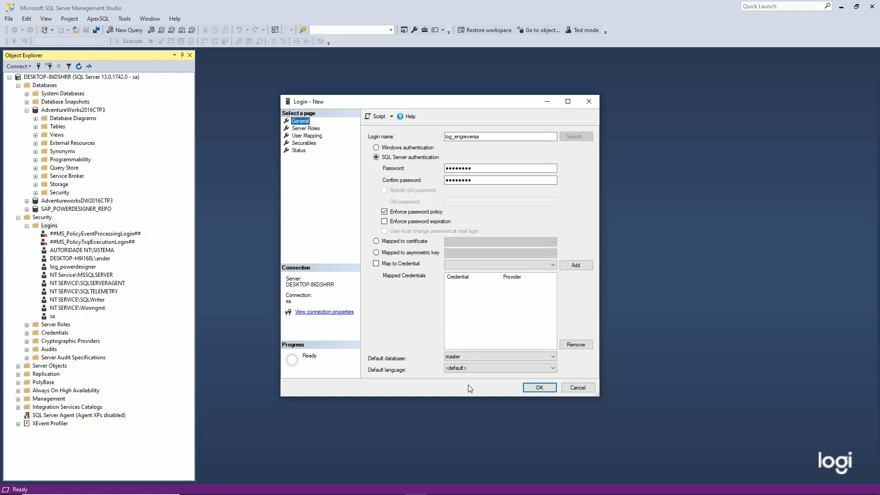
{"action": "left_click", "coordinate": [534, 387]}
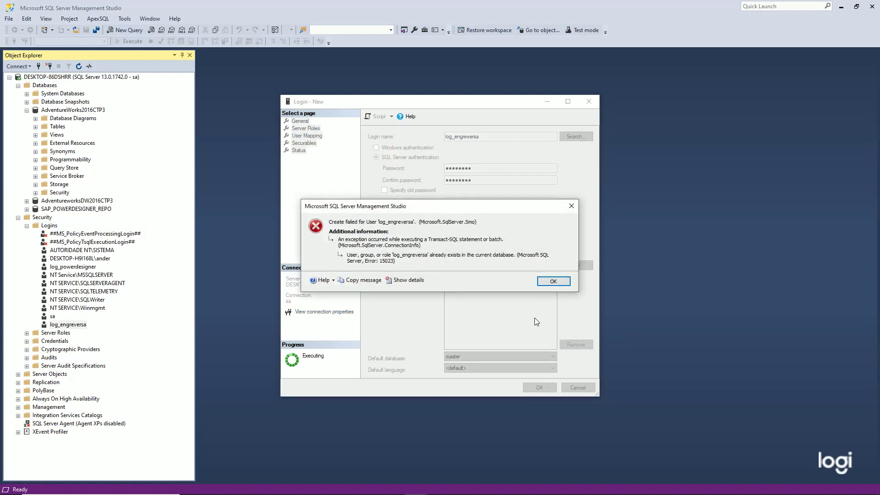
Step: Dismiss the already-exists error, rename the login to log_engreversa2, and create it
{"action": "left_click", "coordinate": [547, 284]}
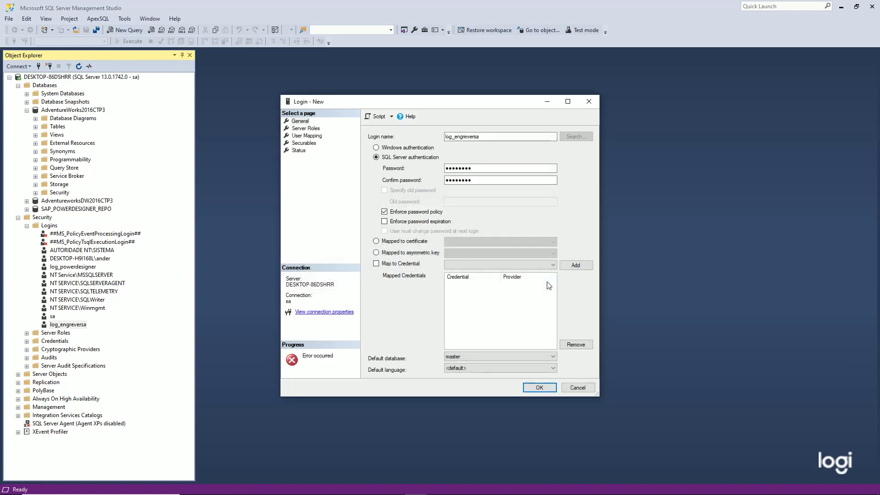
{"action": "left_click", "coordinate": [494, 136]}
{"action": "left_click", "coordinate": [535, 388]}
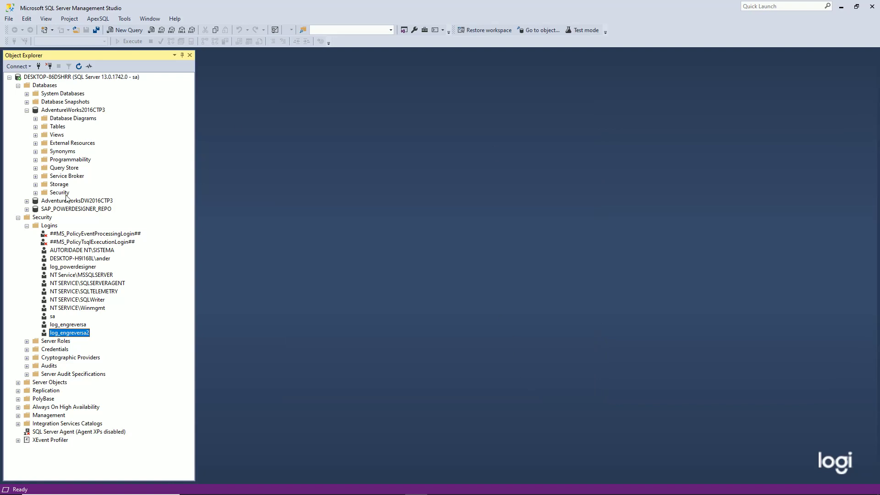
Step: Disconnect from the server and reconnect Object Explorer as log_engreversa2 with its password
{"action": "right_click", "coordinate": [56, 77]}
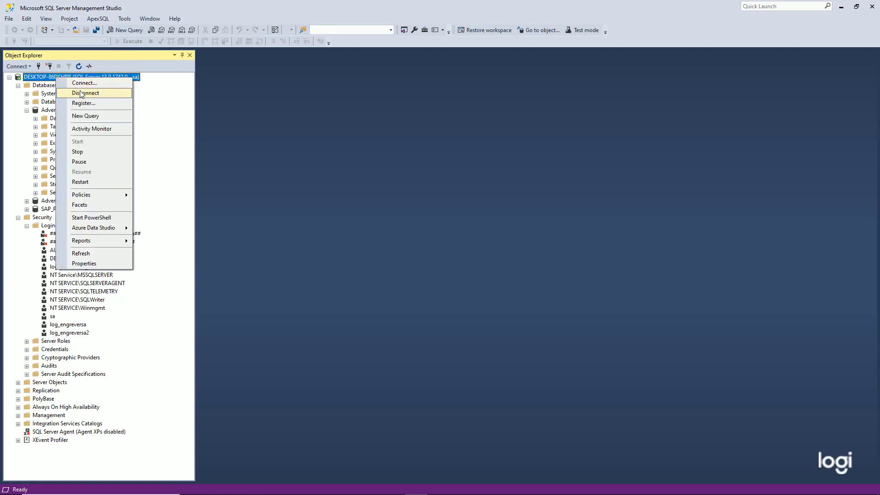
{"action": "left_click", "coordinate": [78, 92]}
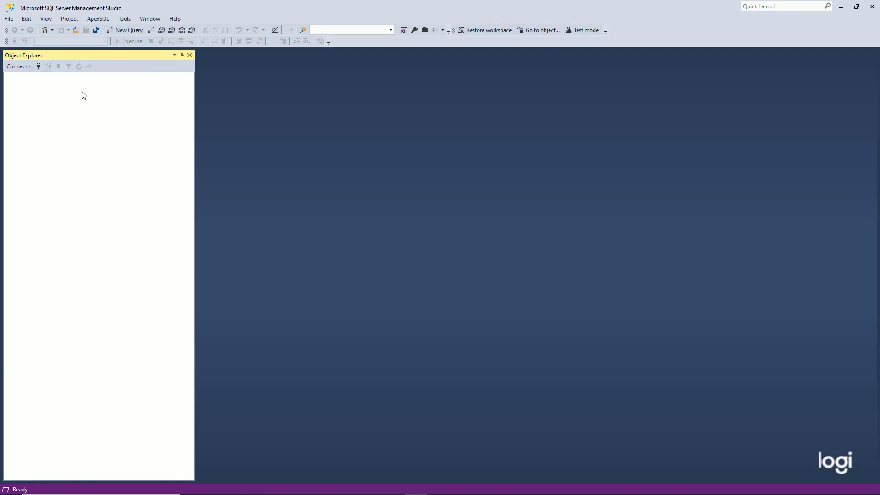
{"action": "left_click", "coordinate": [16, 21]}
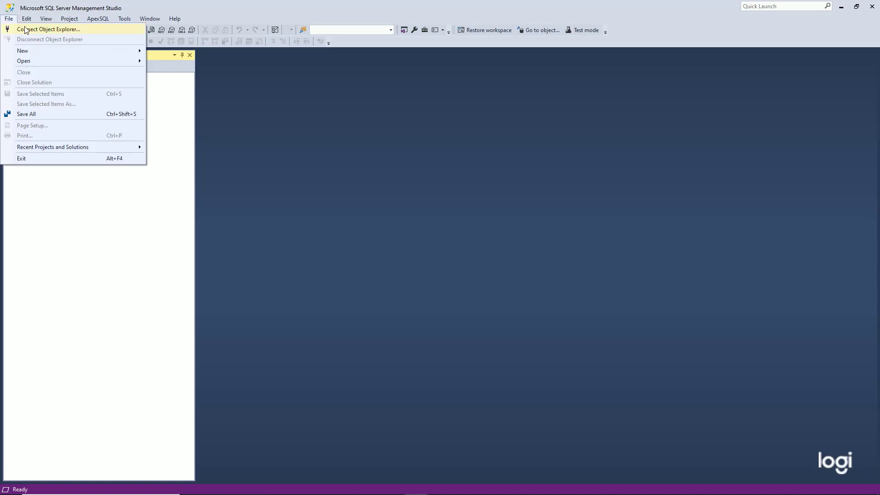
{"action": "left_click", "coordinate": [26, 29]}
{"action": "left_click", "coordinate": [465, 218]}
{"action": "key", "text": "End"}
{"action": "type", "text": "2"}
{"action": "key", "text": "Tab"}
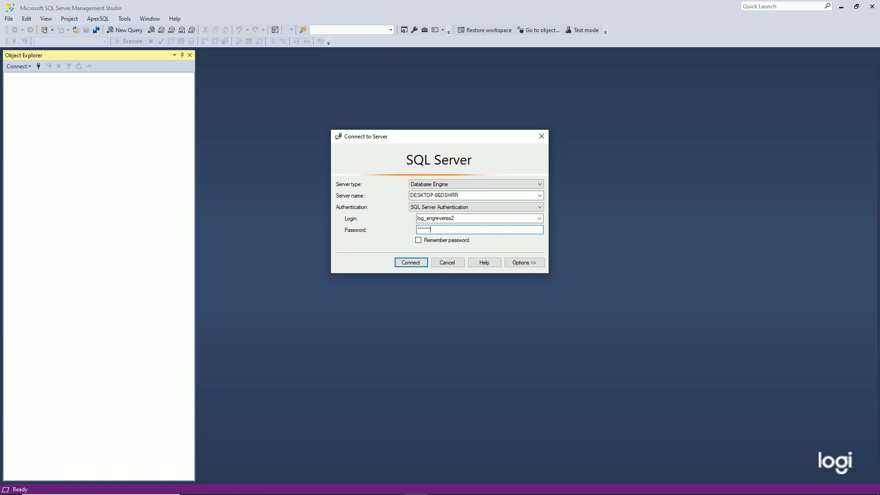
{"action": "left_click", "coordinate": [414, 263]}
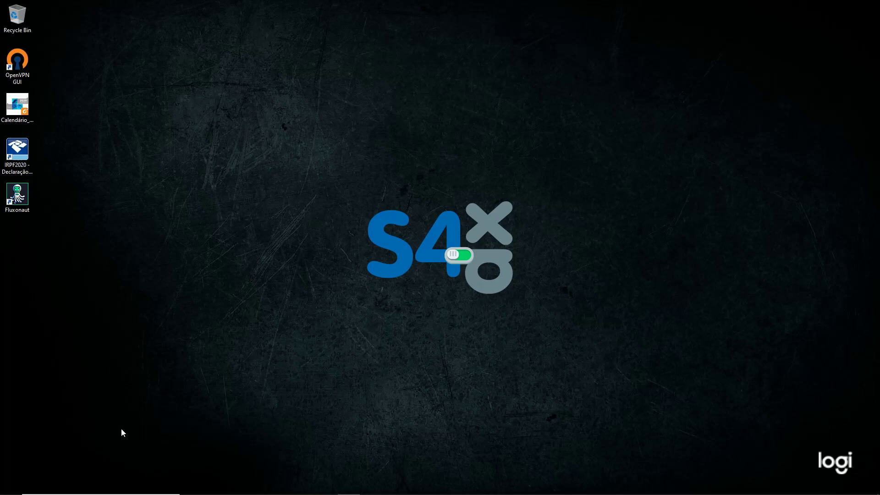
Step: Open ODBC Data Sources (64-bit) and add a System DSN using SQL Server Native Client 11.0
{"action": "left_click", "coordinate": [78, 485]}
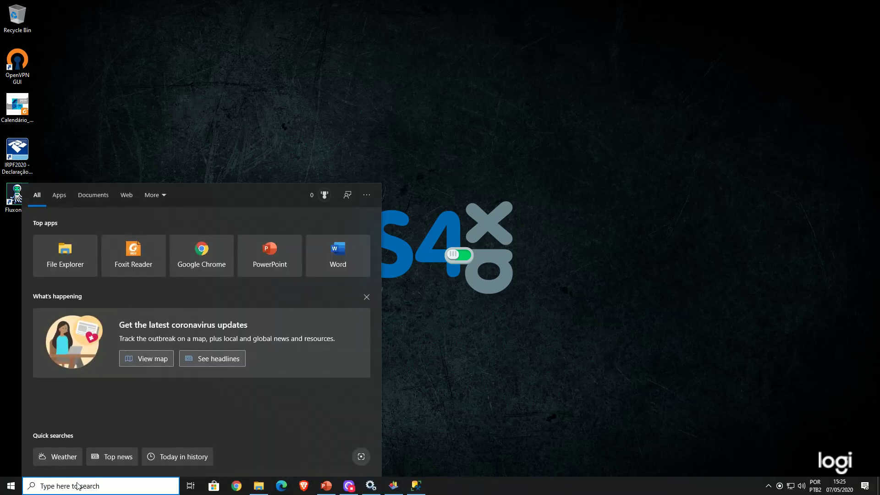
{"action": "type", "text": "odbc"}
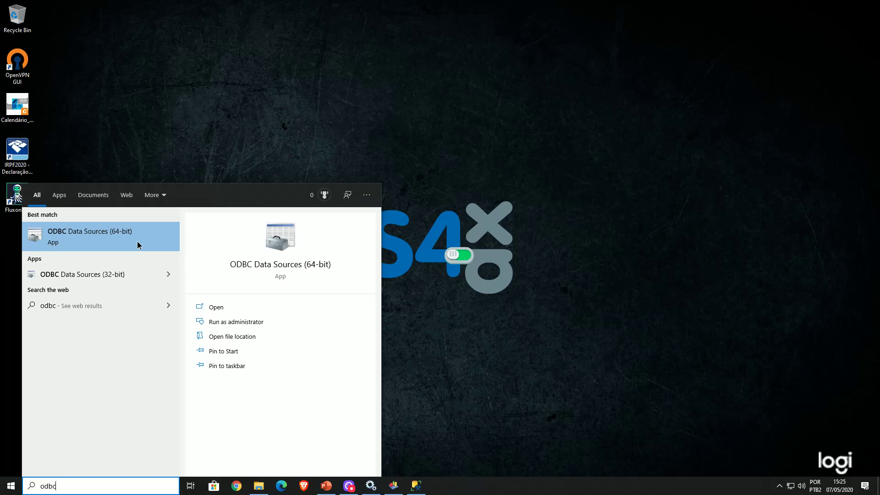
{"action": "left_click", "coordinate": [136, 241]}
{"action": "left_click", "coordinate": [351, 173]}
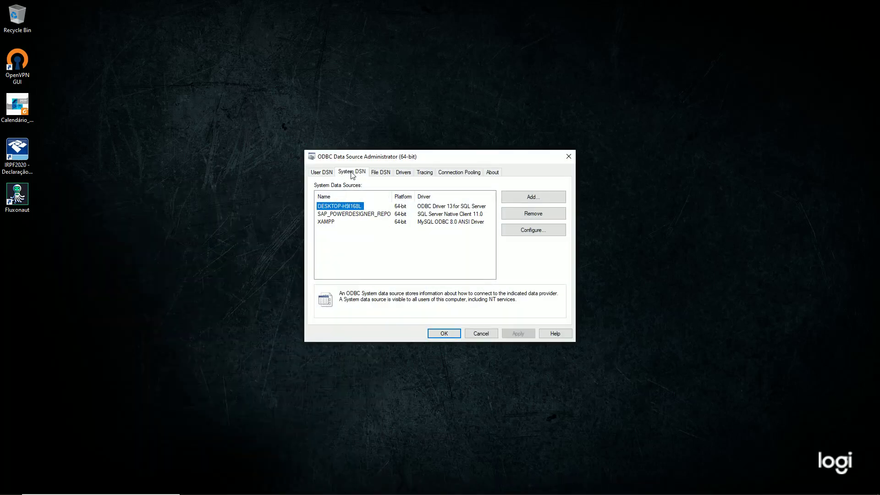
{"action": "left_click", "coordinate": [530, 197]}
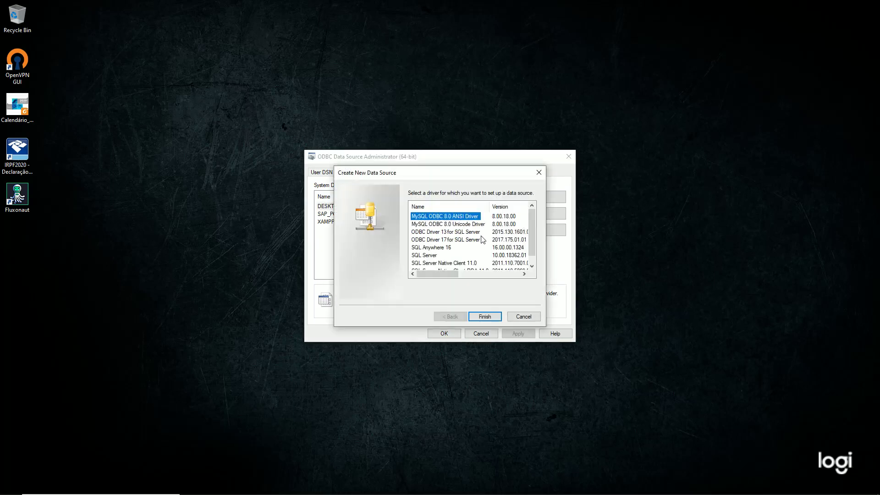
{"action": "scroll", "coordinate": [466, 257], "scroll_direction": "down", "scroll_amount": 1}
{"action": "left_click", "coordinate": [468, 255]}
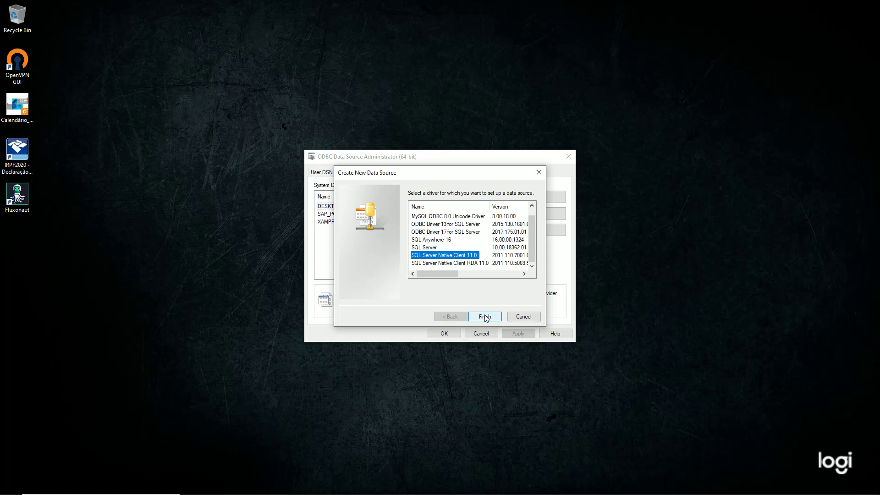
{"action": "left_click", "coordinate": [485, 317]}
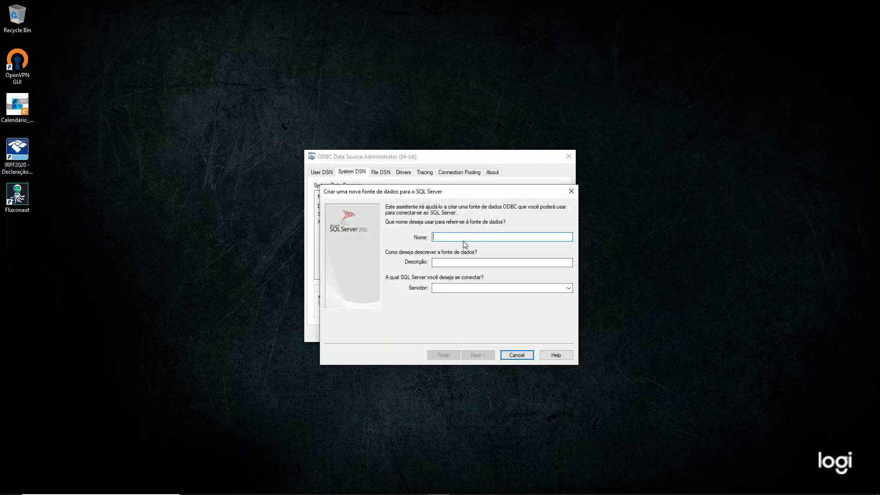
Step: Name the data source SAP_ENGREVERSA and set its server to DESKTOP-86DSHRR, copied from Management Studio
{"action": "type", "text": "SAP_ENGRER"}
{"action": "type", "text": "ERSA"}
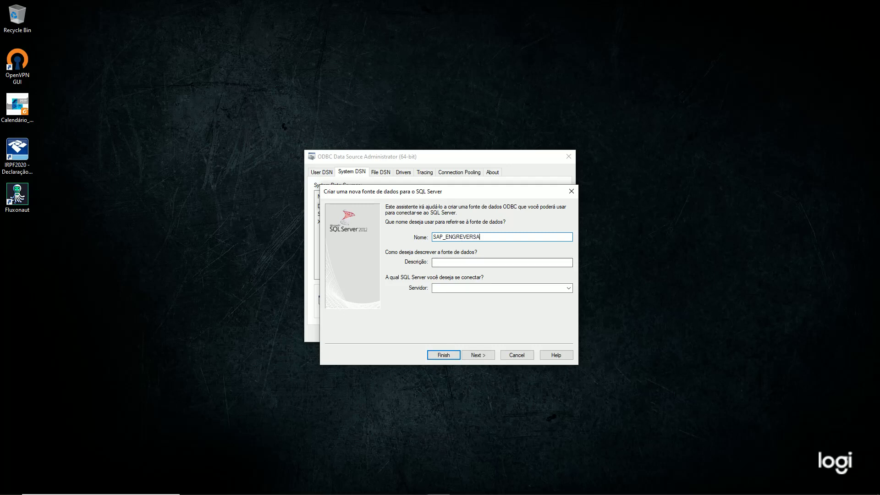
{"action": "mouse_move", "coordinate": [392, 488]}
{"action": "left_click", "coordinate": [399, 486]}
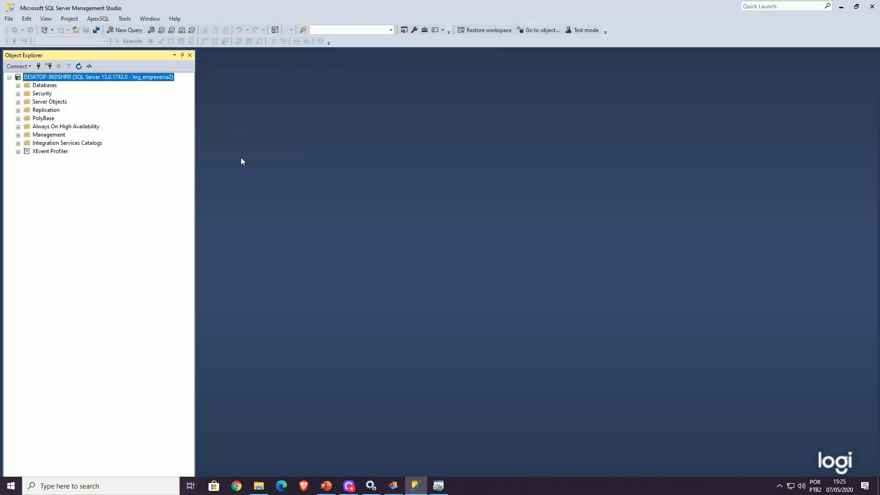
{"action": "right_click", "coordinate": [132, 81]}
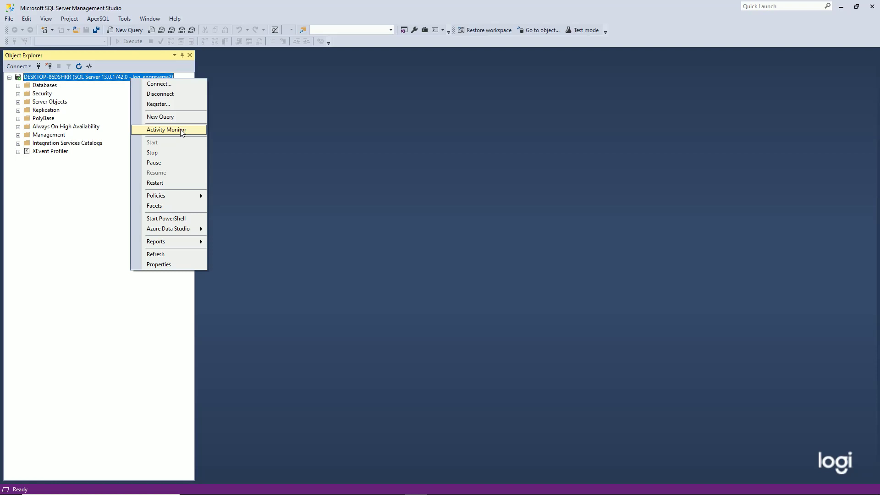
{"action": "left_click", "coordinate": [176, 264]}
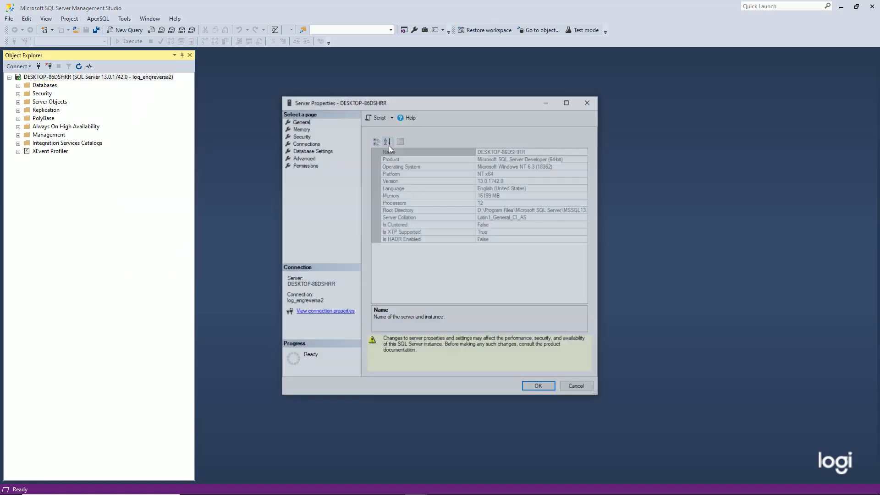
{"action": "left_click", "coordinate": [549, 153]}
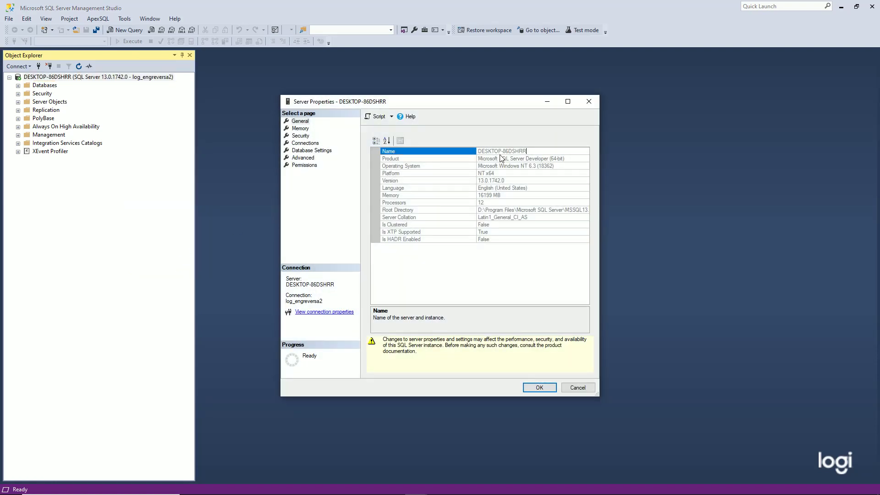
{"action": "left_click_drag", "start_coordinate": [531, 150], "coordinate": [437, 152]}
{"action": "key", "text": "ctrl+c"}
{"action": "key", "text": "alt+Tab"}
{"action": "key", "text": "Tab"}
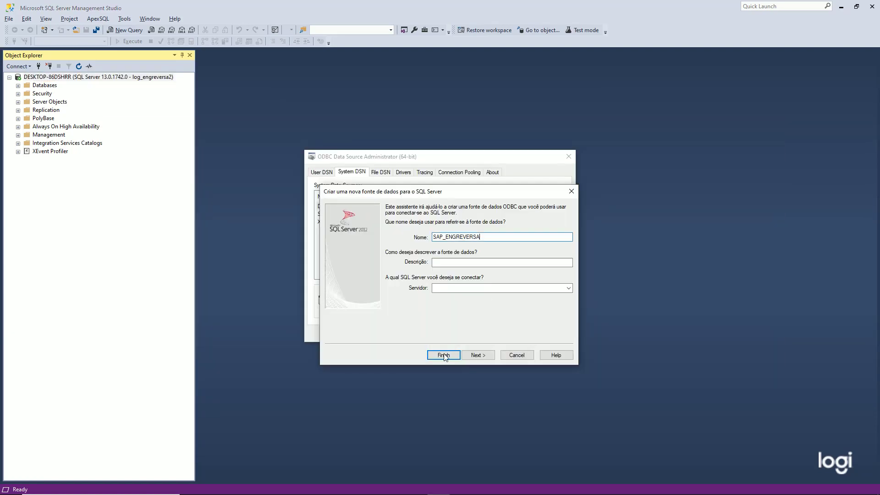
{"action": "left_click", "coordinate": [456, 288]}
{"action": "key", "text": "ctrl+v"}
{"action": "left_click", "coordinate": [479, 354]}
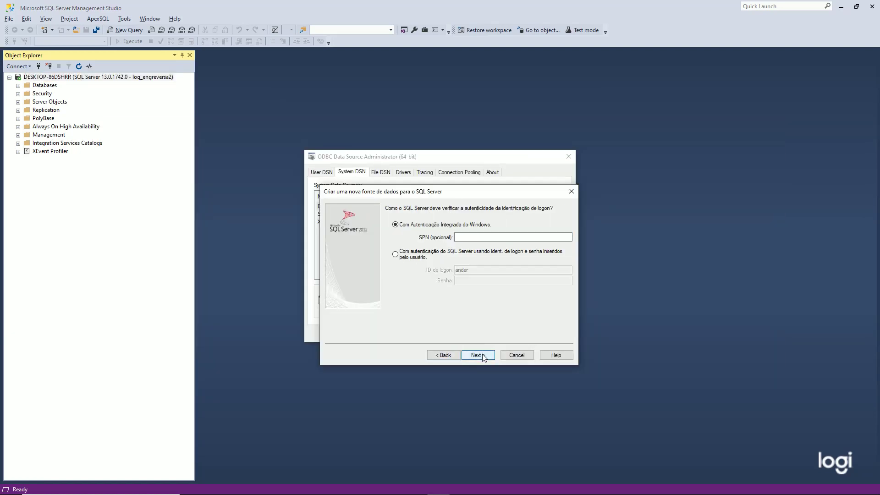
Step: Use SQL Server login authentication with the new login ID and default database AdventureWorks2016CTP3
{"action": "left_click", "coordinate": [395, 254]}
{"action": "left_click_drag", "start_coordinate": [468, 269], "coordinate": [402, 273]}
{"action": "type", "text": "log_engreversa2"}
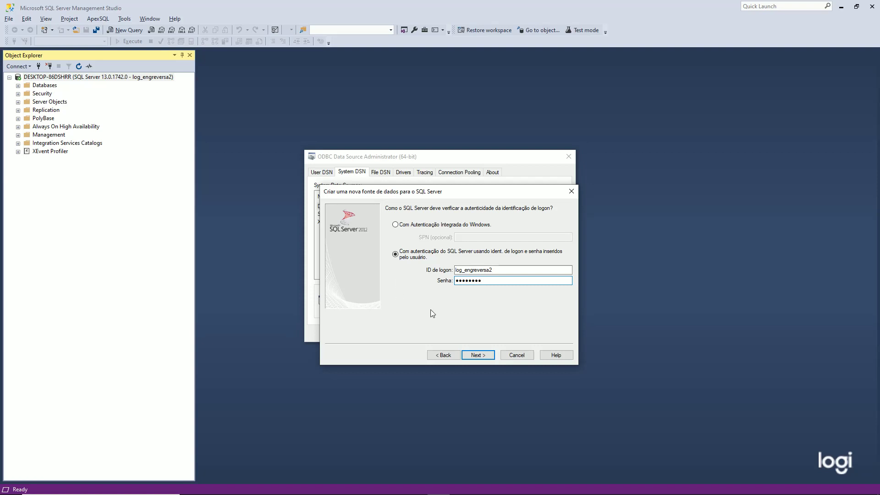
{"action": "left_click", "coordinate": [477, 354]}
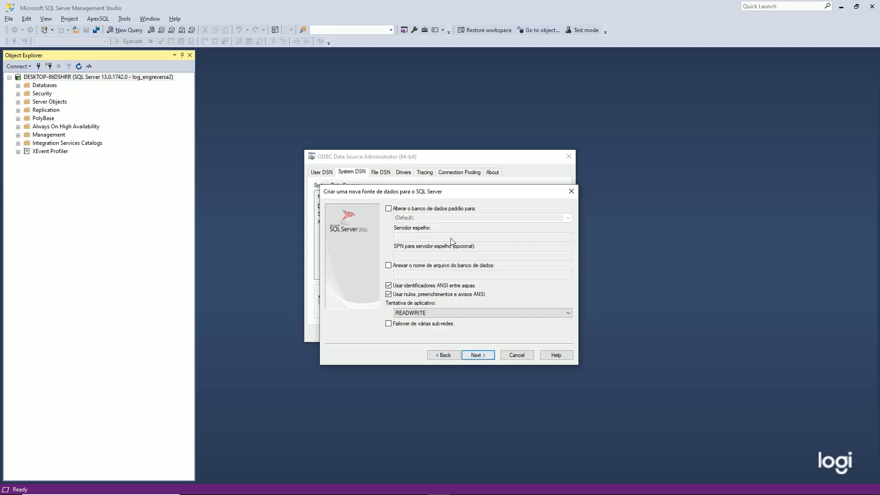
{"action": "left_click", "coordinate": [388, 208]}
{"action": "left_click", "coordinate": [568, 219]}
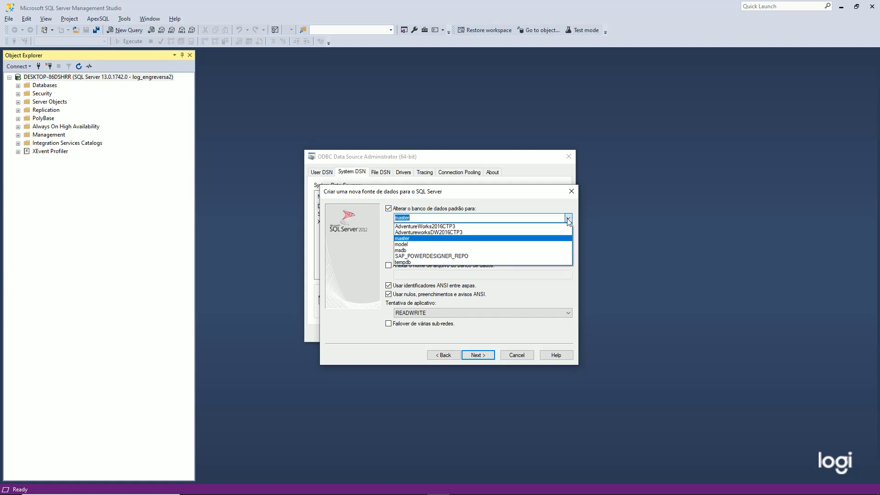
{"action": "left_click", "coordinate": [507, 226]}
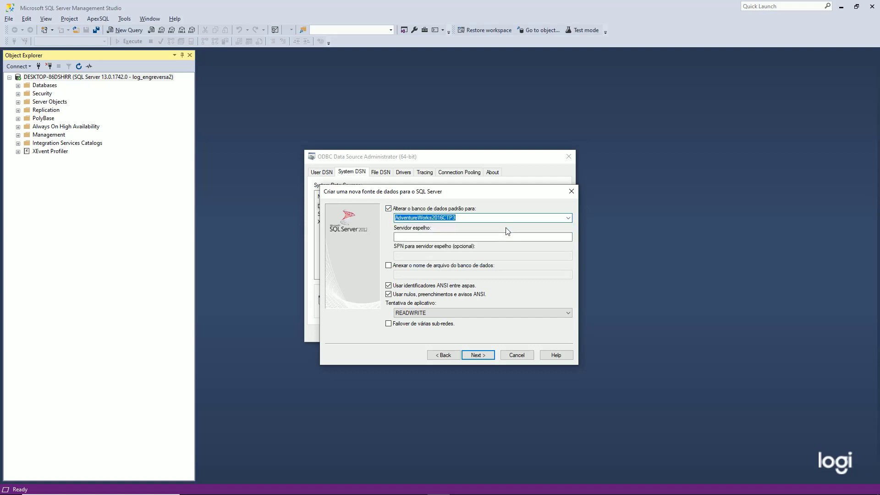
{"action": "left_click", "coordinate": [477, 355]}
Step: Finish the data source, confirm the connection test succeeds, and close the ODBC administrator
{"action": "left_click", "coordinate": [476, 356]}
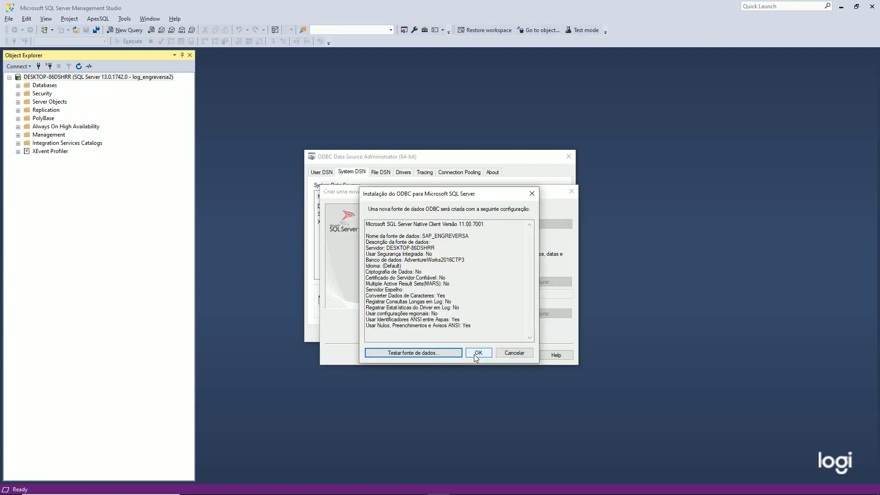
{"action": "left_click", "coordinate": [441, 355]}
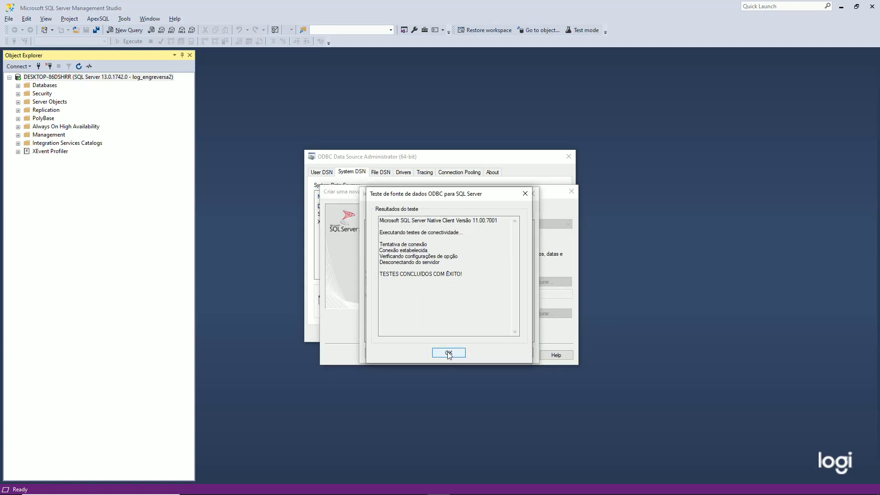
{"action": "left_click", "coordinate": [448, 352]}
{"action": "left_click", "coordinate": [479, 354]}
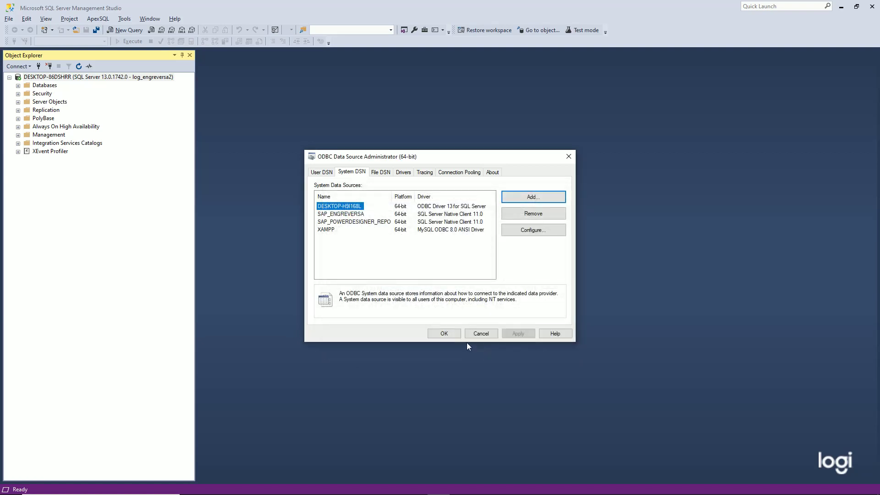
{"action": "left_click", "coordinate": [444, 333]}
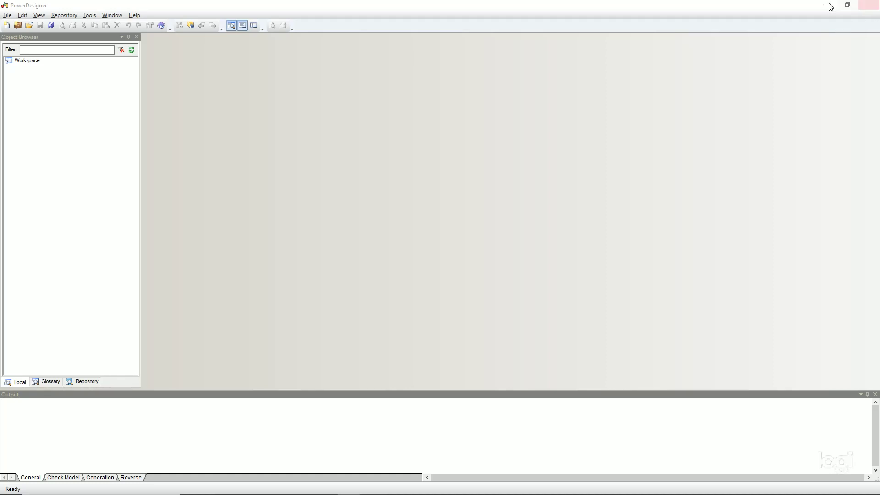
Step: Choose File > Reverse Engineer > Database to begin a new physical data model
{"action": "left_click", "coordinate": [8, 16]}
{"action": "left_click", "coordinate": [7, 17]}
{"action": "left_click", "coordinate": [7, 16]}
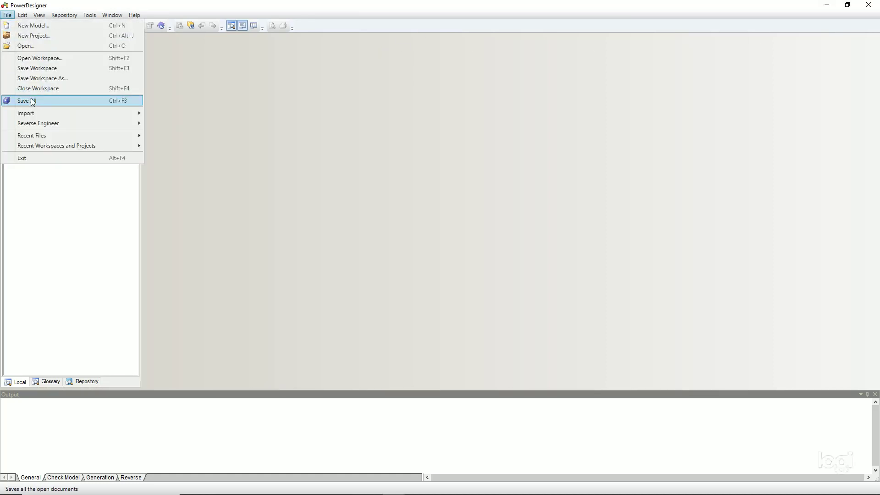
{"action": "mouse_move", "coordinate": [42, 125]}
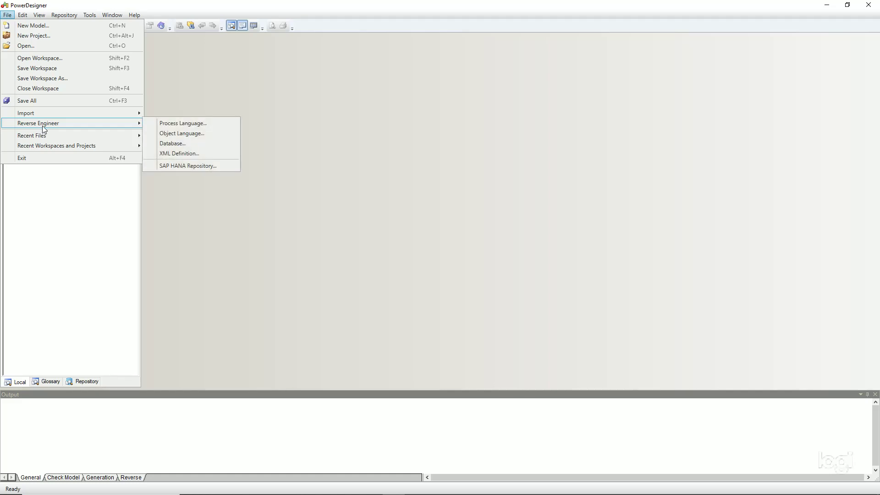
{"action": "left_click", "coordinate": [169, 143]}
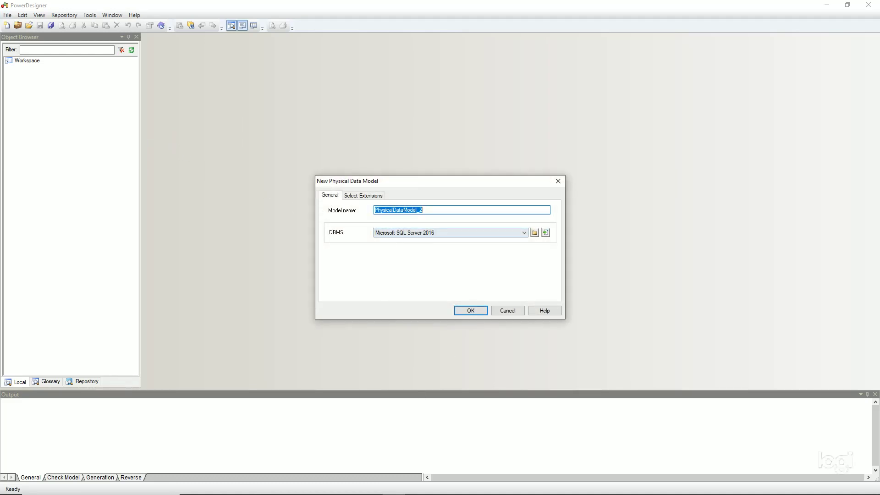
Step: Copy the AdventureWorks2016CTP3 name from its database Properties in Management Studio, then return to PowerDesigner
{"action": "mouse_move", "coordinate": [359, 488]}
{"action": "left_click", "coordinate": [419, 487]}
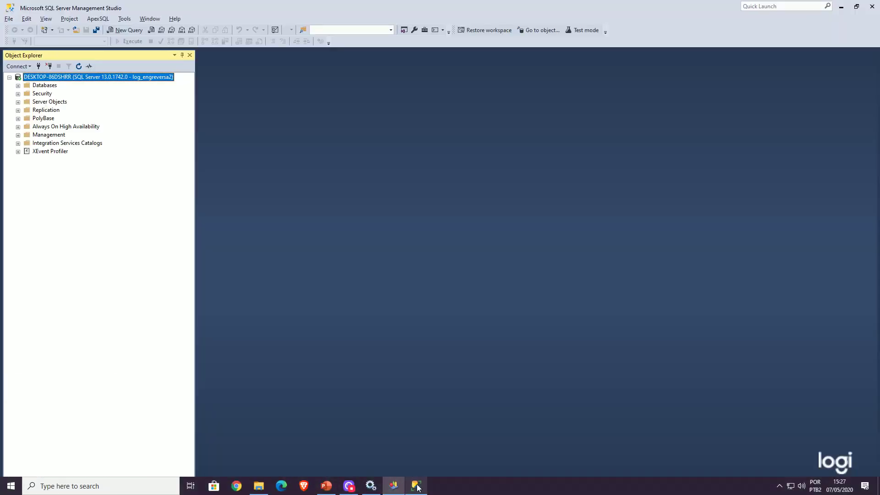
{"action": "left_click", "coordinate": [19, 85]}
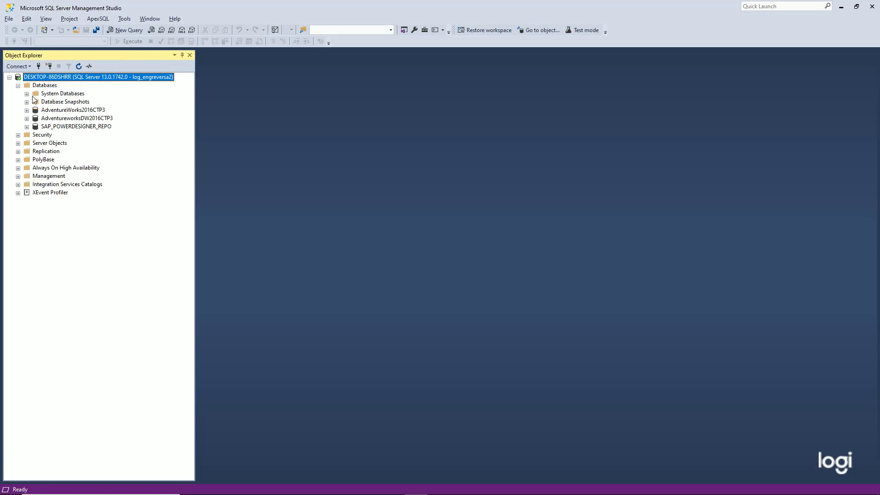
{"action": "left_click", "coordinate": [56, 111]}
{"action": "right_click", "coordinate": [56, 111]}
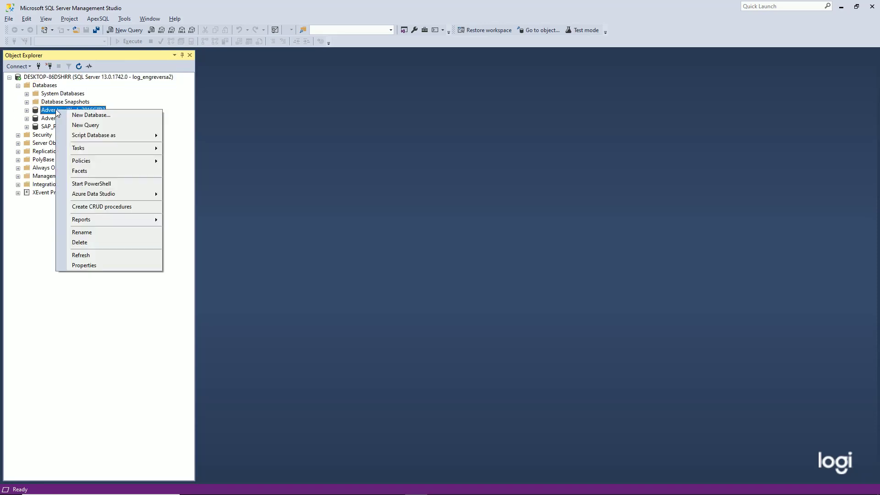
{"action": "left_click", "coordinate": [97, 263]}
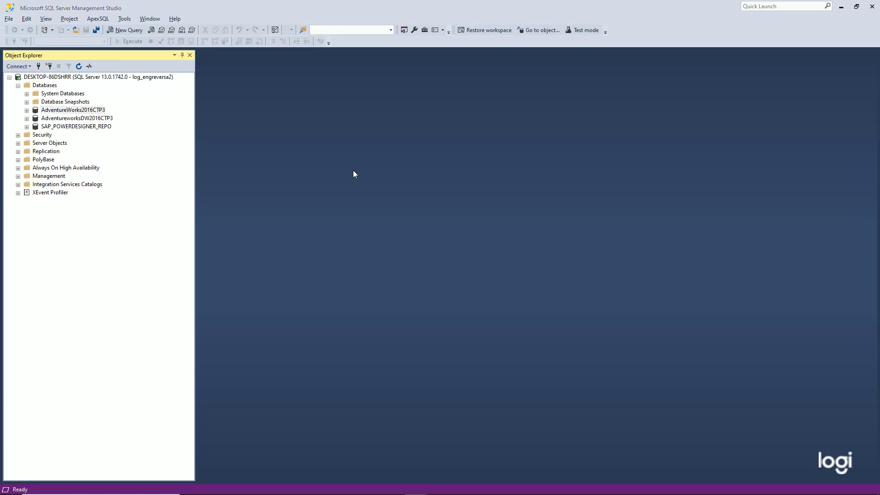
{"action": "left_click", "coordinate": [450, 177]}
{"action": "key", "text": "ctrl+c"}
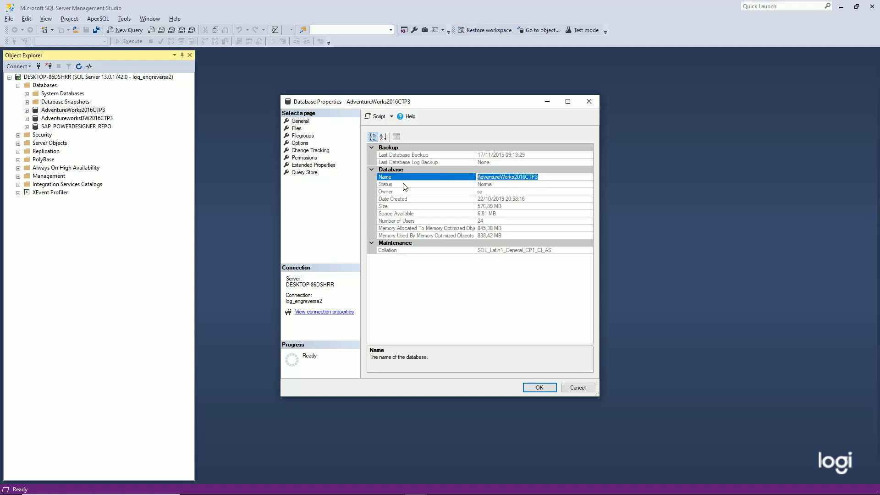
{"action": "key", "text": "alt+Tab"}
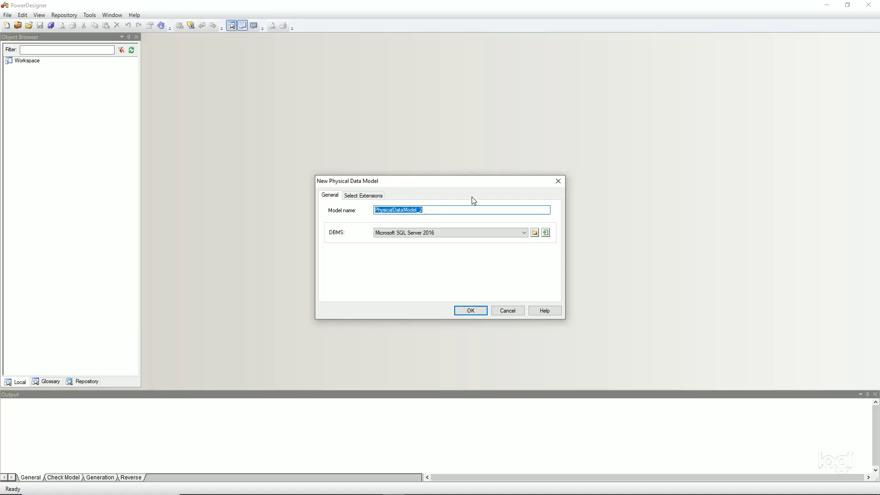
Step: Name the model PDM_AdventureWorks2016CTP3 and reselect Microsoft SQL Server 2016 from the DBMS list
{"action": "type", "text": "PDM_"}
{"action": "key", "text": "ctrl+v"}
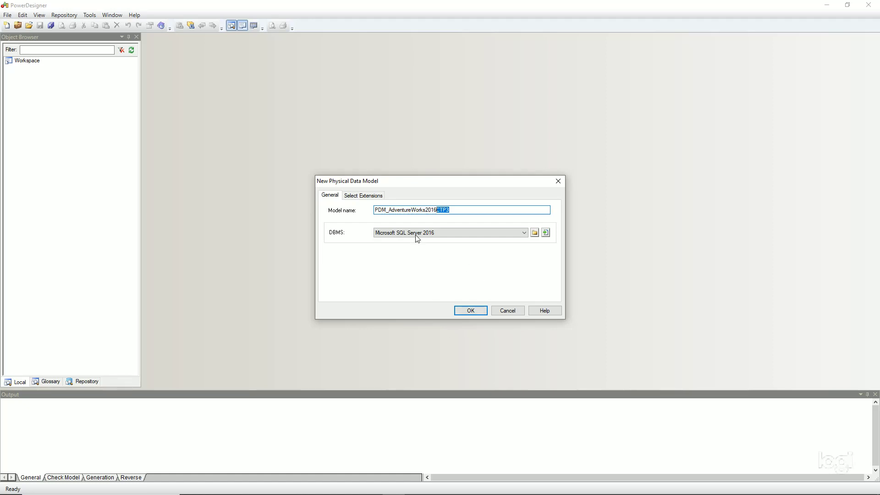
{"action": "left_click", "coordinate": [525, 234]}
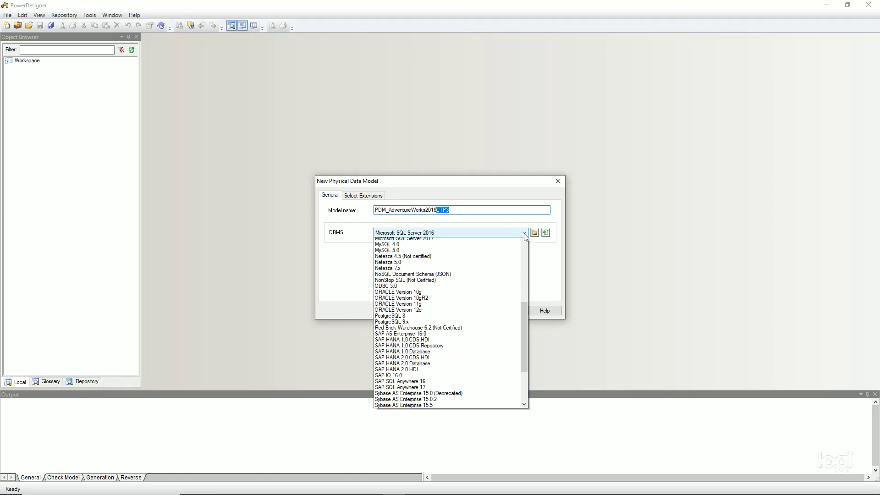
{"action": "scroll", "coordinate": [489, 275], "scroll_direction": "up", "scroll_amount": 9}
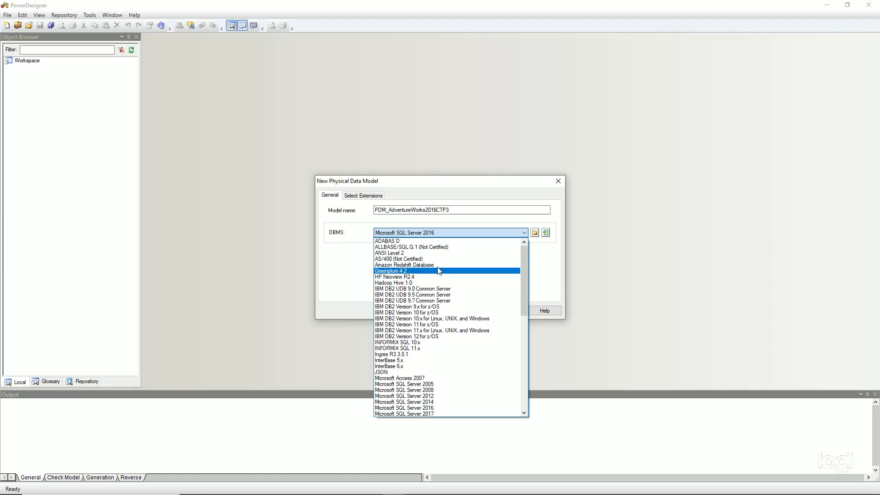
{"action": "scroll", "coordinate": [438, 284], "scroll_direction": "down", "scroll_amount": 1}
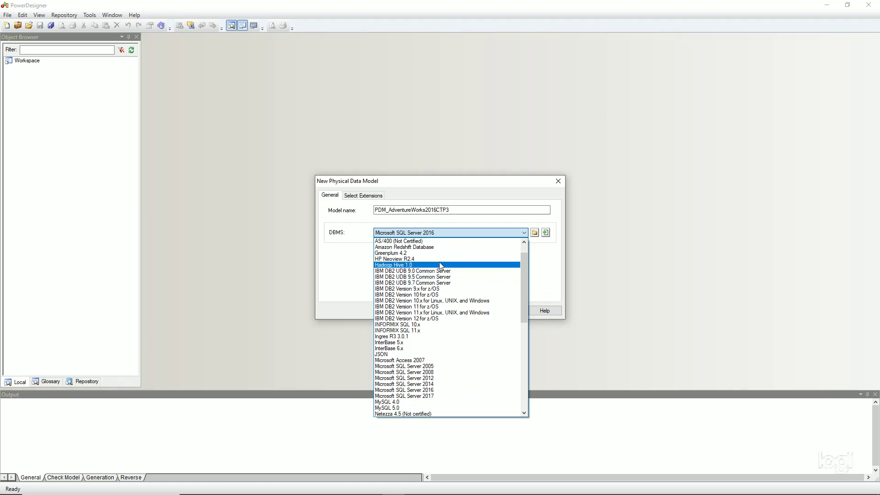
{"action": "scroll", "coordinate": [433, 289], "scroll_direction": "down", "scroll_amount": 1}
{"action": "scroll", "coordinate": [433, 293], "scroll_direction": "down", "scroll_amount": 3}
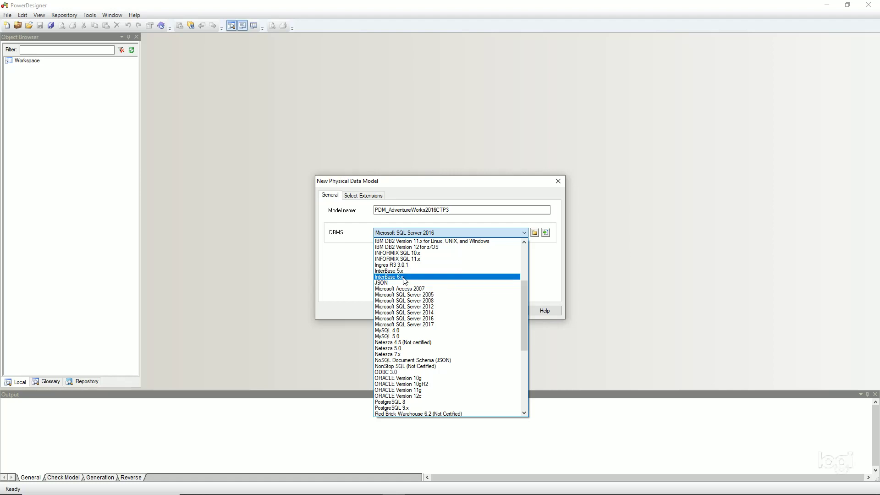
{"action": "scroll", "coordinate": [414, 285], "scroll_direction": "down", "scroll_amount": 2}
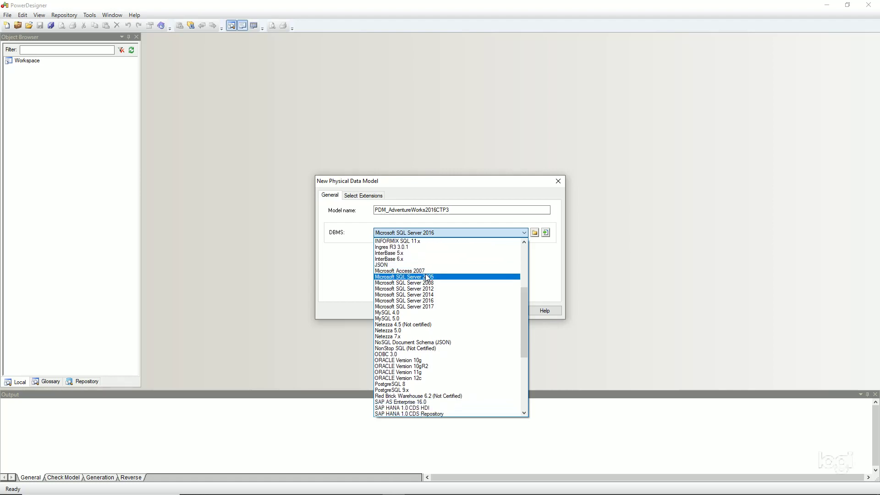
{"action": "scroll", "coordinate": [429, 293], "scroll_direction": "down", "scroll_amount": 1}
{"action": "scroll", "coordinate": [431, 284], "scroll_direction": "down", "scroll_amount": 2}
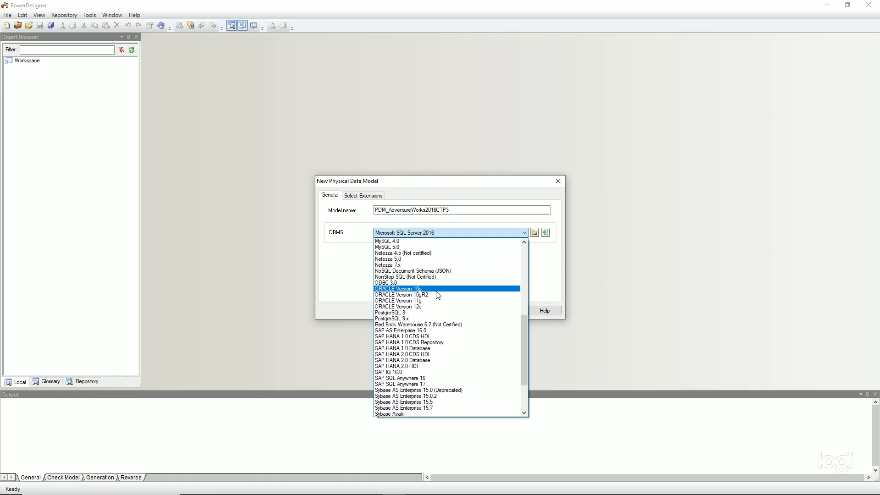
{"action": "scroll", "coordinate": [438, 291], "scroll_direction": "down", "scroll_amount": 2}
{"action": "scroll", "coordinate": [437, 331], "scroll_direction": "down", "scroll_amount": 2}
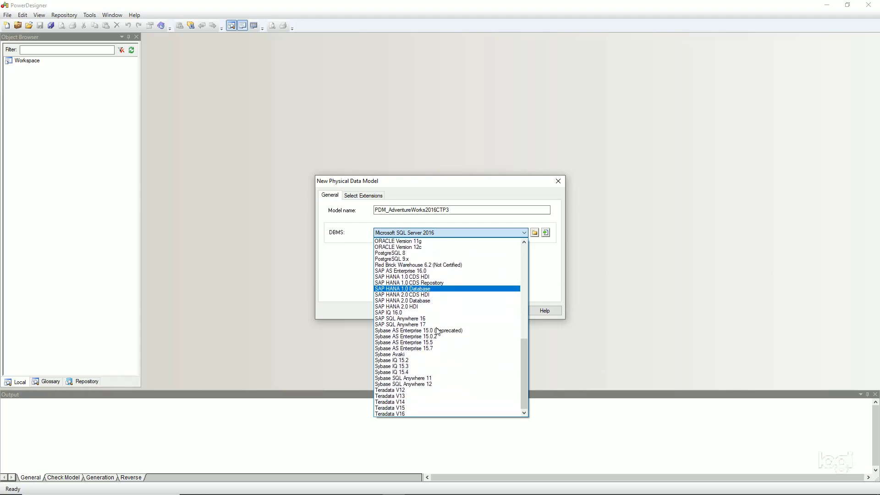
{"action": "scroll", "coordinate": [429, 376], "scroll_direction": "up", "scroll_amount": 7}
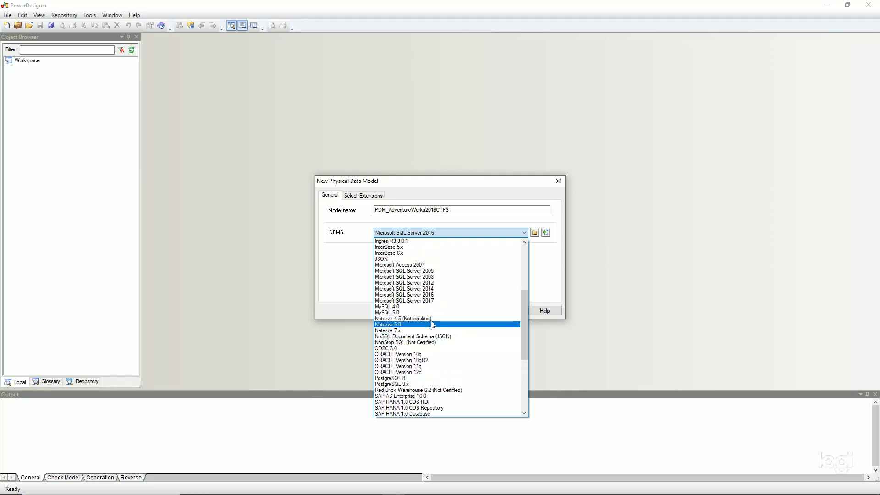
{"action": "left_click", "coordinate": [436, 294]}
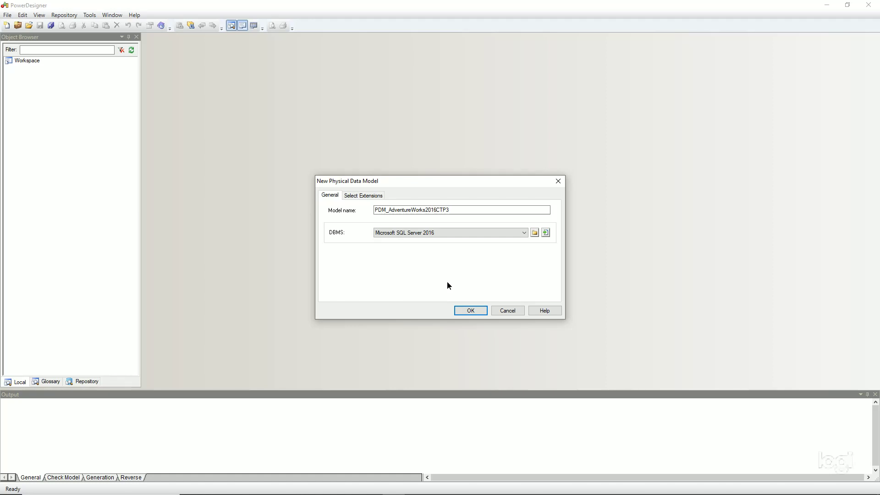
Step: Create the model, connect to the SAP_ENGREVERSA data source with the login password, and confirm the options
{"action": "left_click", "coordinate": [471, 310]}
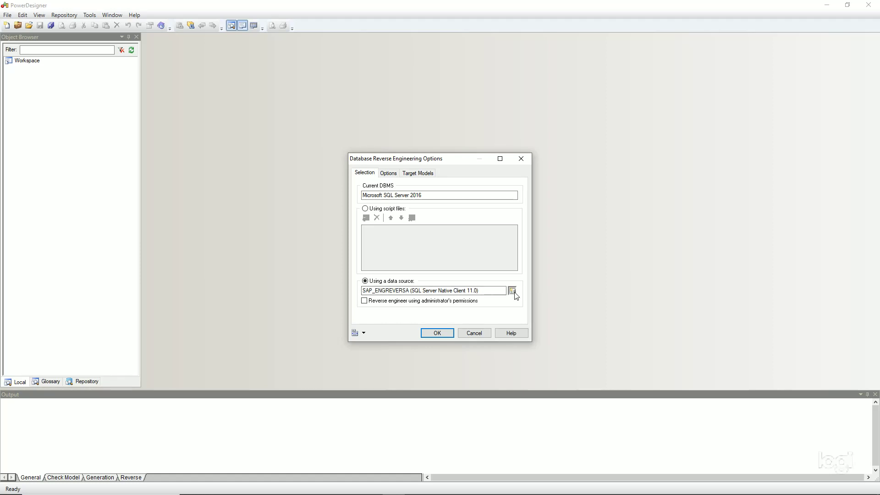
{"action": "left_click", "coordinate": [512, 291]}
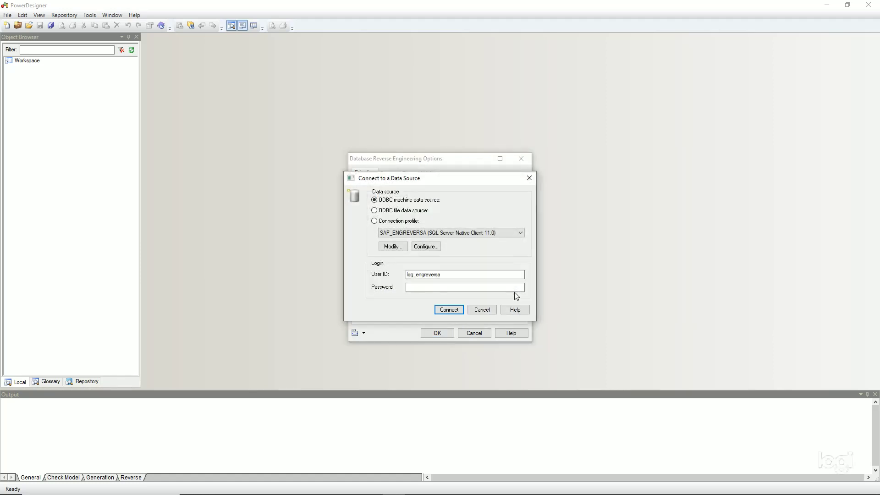
{"action": "left_click", "coordinate": [521, 232]}
{"action": "left_click", "coordinate": [476, 253]}
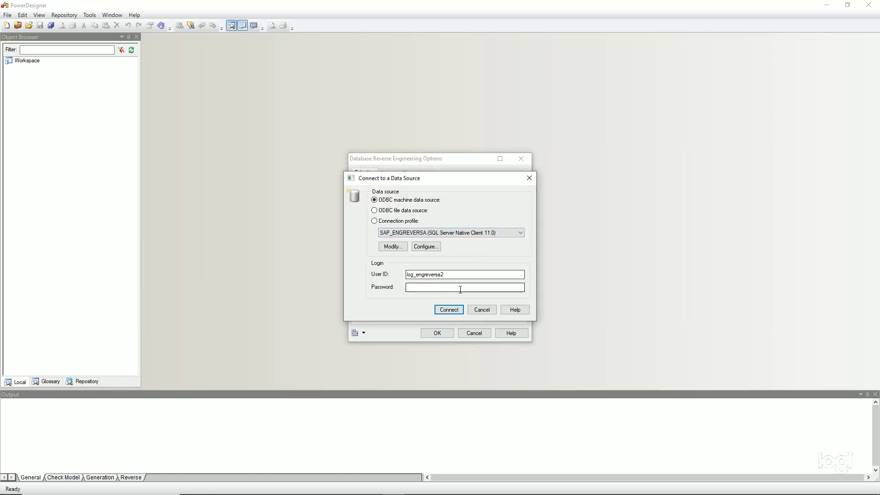
{"action": "left_click", "coordinate": [435, 286]}
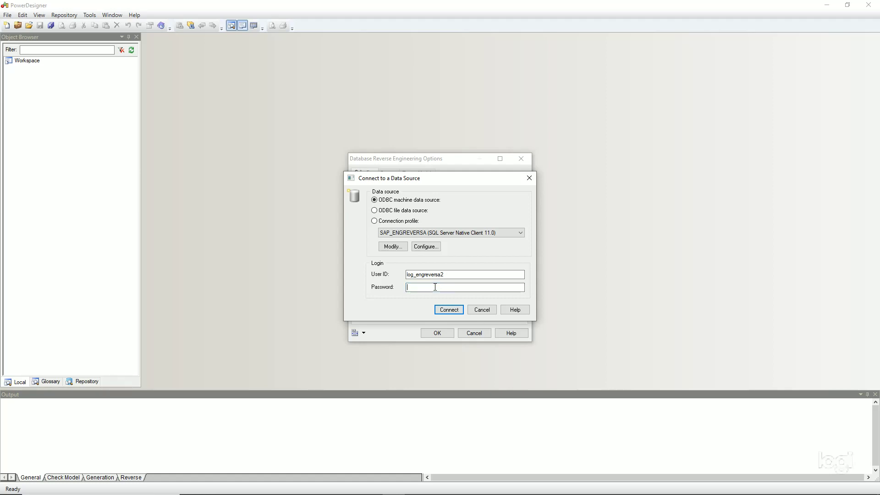
{"action": "type", "text": "••••••"}
{"action": "left_click", "coordinate": [443, 308]}
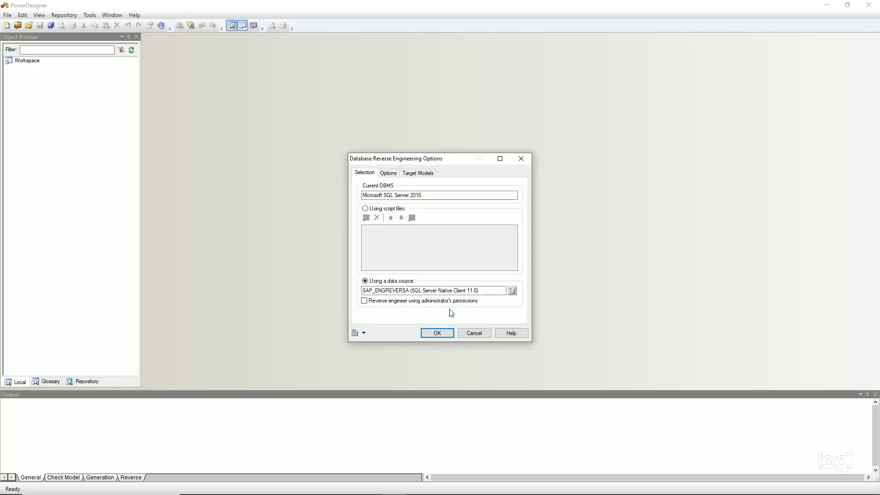
{"action": "left_click", "coordinate": [437, 333]}
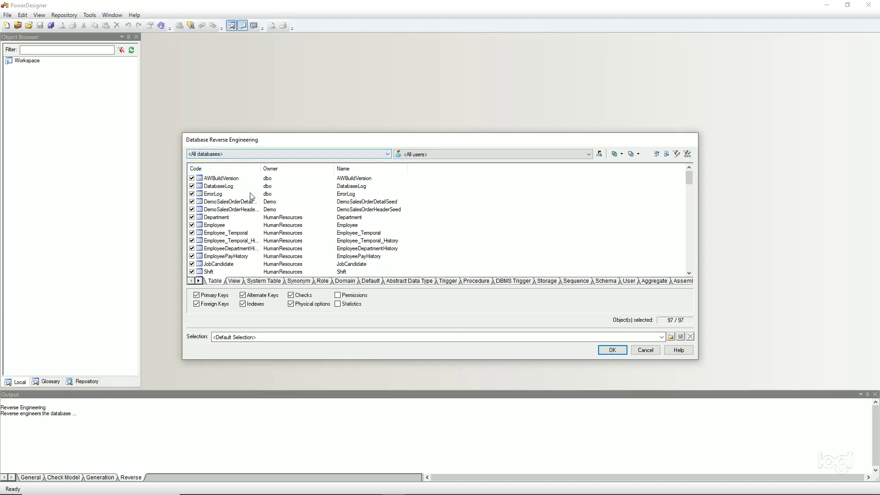
Step: Filter the object list to the AdventureWorks2016CTP3 database with tables from all owners
{"action": "left_click", "coordinate": [388, 155]}
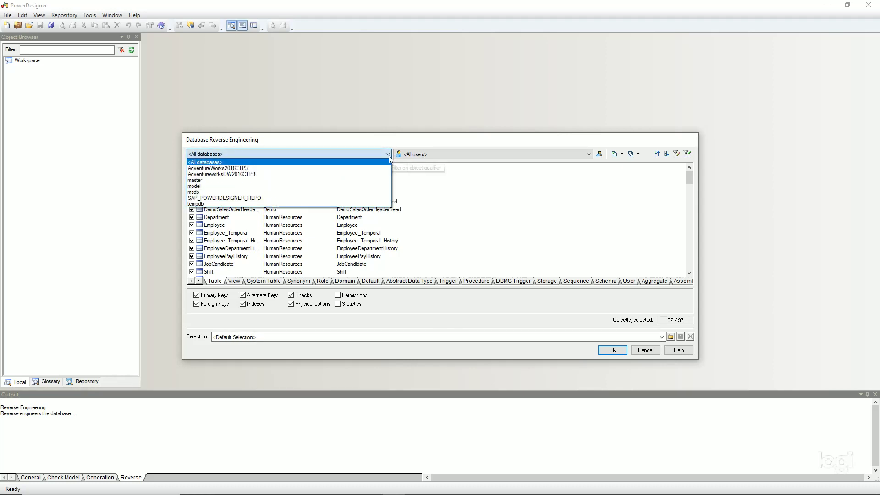
{"action": "left_click", "coordinate": [322, 169]}
{"action": "left_click", "coordinate": [590, 154]}
{"action": "left_click", "coordinate": [590, 155]}
{"action": "scroll", "coordinate": [488, 183], "scroll_direction": "up", "scroll_amount": 2}
{"action": "scroll", "coordinate": [485, 181], "scroll_direction": "down", "scroll_amount": 2}
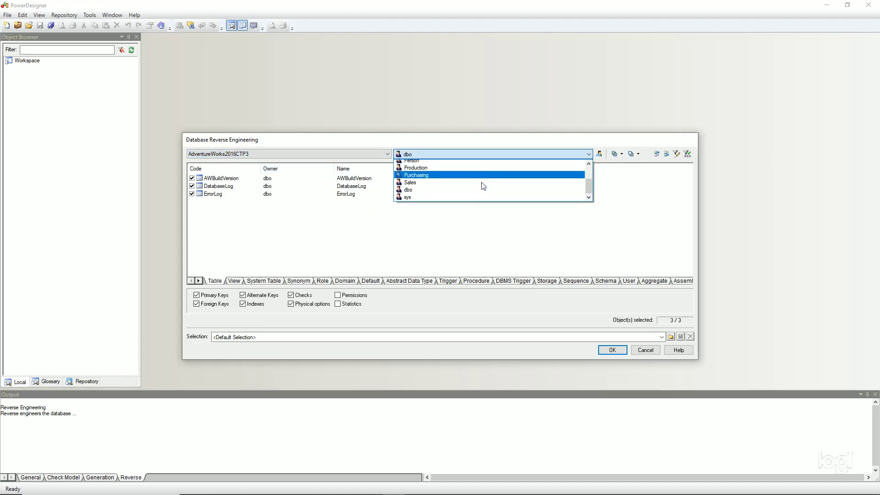
{"action": "scroll", "coordinate": [482, 193], "scroll_direction": "up", "scroll_amount": 2}
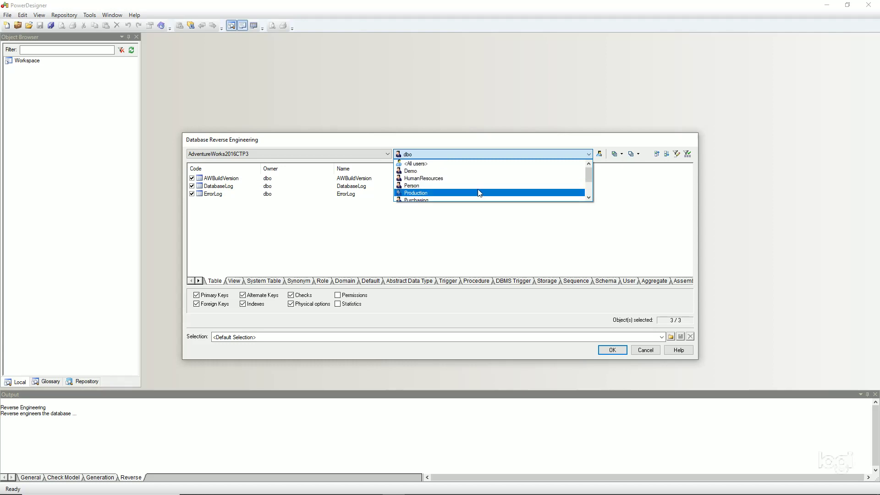
{"action": "left_click", "coordinate": [442, 168]}
{"action": "scroll", "coordinate": [255, 210], "scroll_direction": "down", "scroll_amount": 5}
{"action": "scroll", "coordinate": [255, 210], "scroll_direction": "up", "scroll_amount": 4}
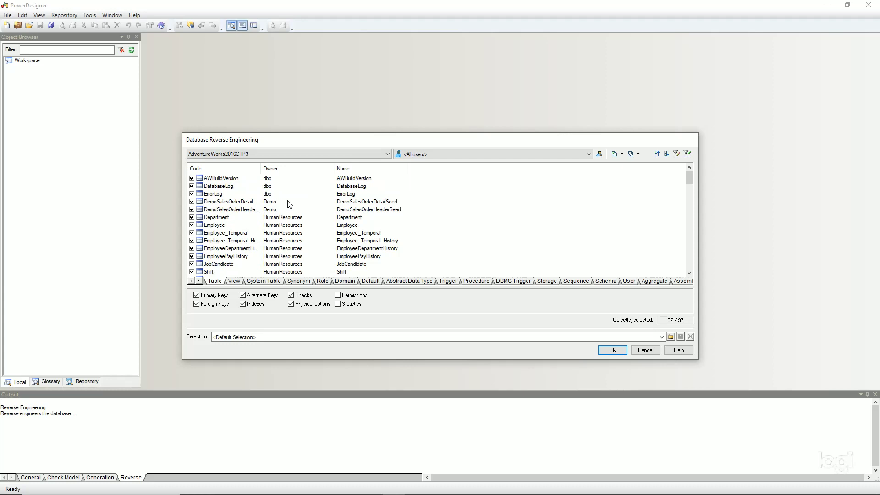
{"action": "scroll", "coordinate": [278, 190], "scroll_direction": "down", "scroll_amount": 1}
{"action": "scroll", "coordinate": [280, 191], "scroll_direction": "up", "scroll_amount": 1}
Step: Deselect AWBuildVersion, DatabaseLog, ErrorLog, sysallocunits, sysclones, sysfiles1, sysrowsets and sysseobjvalues
{"action": "left_click", "coordinate": [192, 178]}
{"action": "left_click", "coordinate": [192, 186]}
{"action": "left_click", "coordinate": [191, 193]}
{"action": "scroll", "coordinate": [275, 196], "scroll_direction": "down", "scroll_amount": 1}
{"action": "scroll", "coordinate": [282, 195], "scroll_direction": "up", "scroll_amount": 1}
{"action": "scroll", "coordinate": [285, 201], "scroll_direction": "down", "scroll_amount": 4}
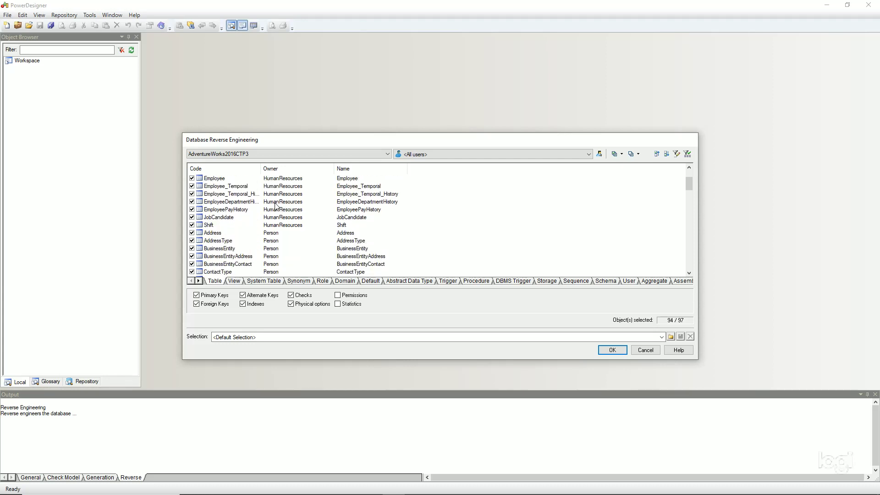
{"action": "scroll", "coordinate": [286, 203], "scroll_direction": "down", "scroll_amount": 10}
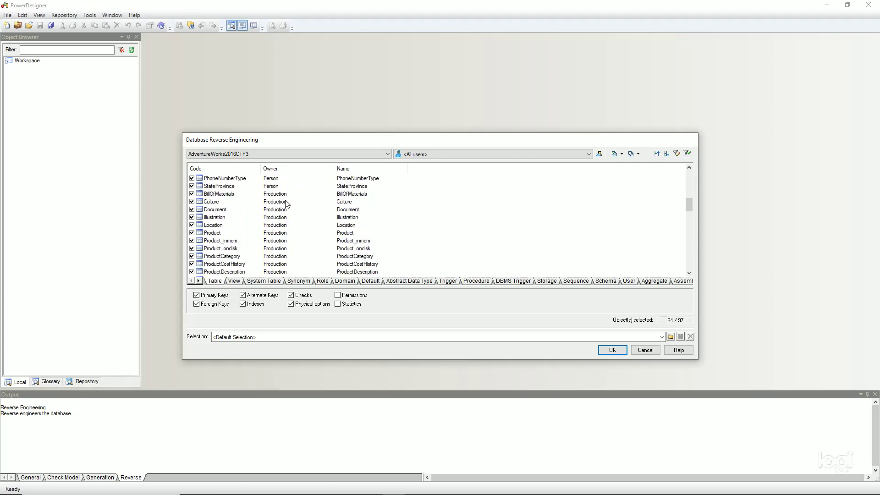
{"action": "scroll", "coordinate": [286, 204], "scroll_direction": "down", "scroll_amount": 10}
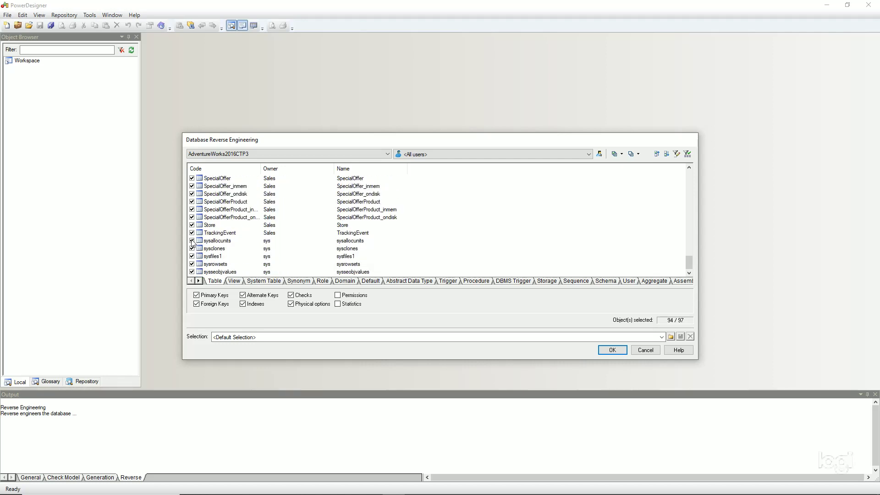
{"action": "left_click", "coordinate": [196, 241]}
{"action": "left_click", "coordinate": [192, 240]}
{"action": "left_click", "coordinate": [192, 249]}
{"action": "left_click", "coordinate": [192, 256]}
{"action": "left_click", "coordinate": [192, 264]}
{"action": "left_click", "coordinate": [192, 271]}
{"action": "scroll", "coordinate": [307, 231], "scroll_direction": "up", "scroll_amount": 5}
Step: Select all views and all 8 domains for reverse engineering
{"action": "left_click", "coordinate": [233, 281]}
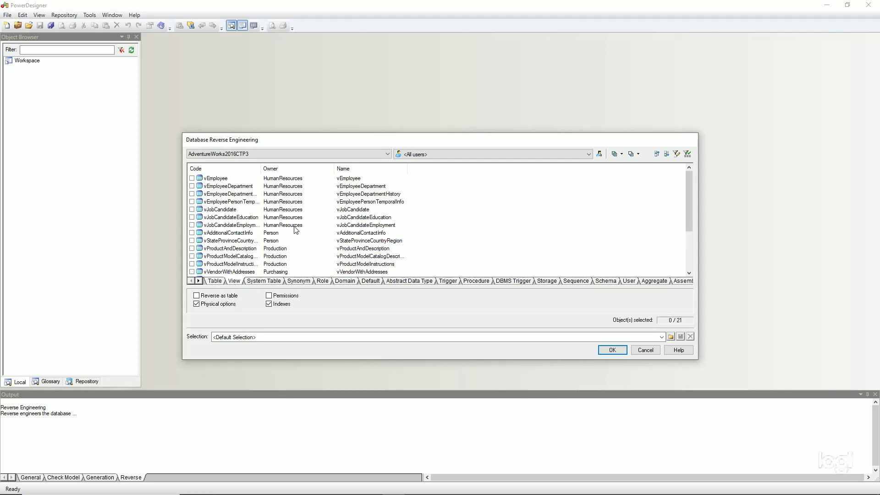
{"action": "scroll", "coordinate": [287, 231], "scroll_direction": "down", "scroll_amount": 3}
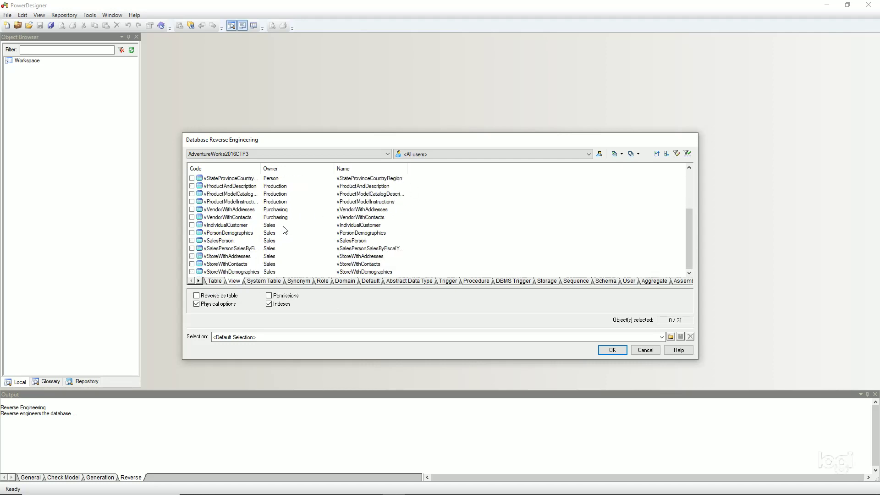
{"action": "scroll", "coordinate": [284, 229], "scroll_direction": "up", "scroll_amount": 3}
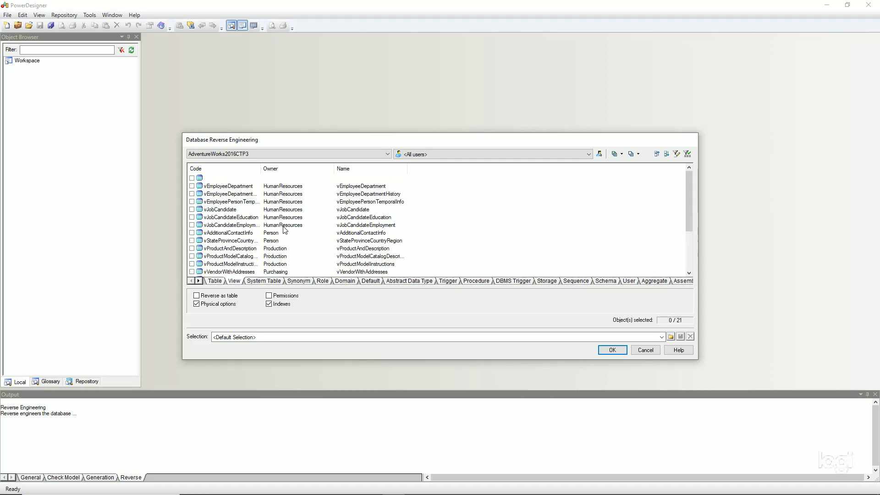
{"action": "left_click", "coordinate": [614, 156]}
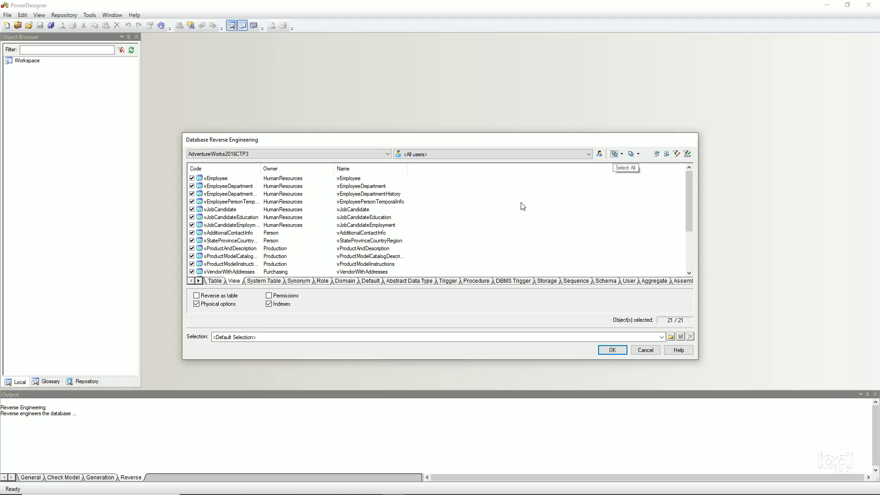
{"action": "left_click", "coordinate": [268, 281]}
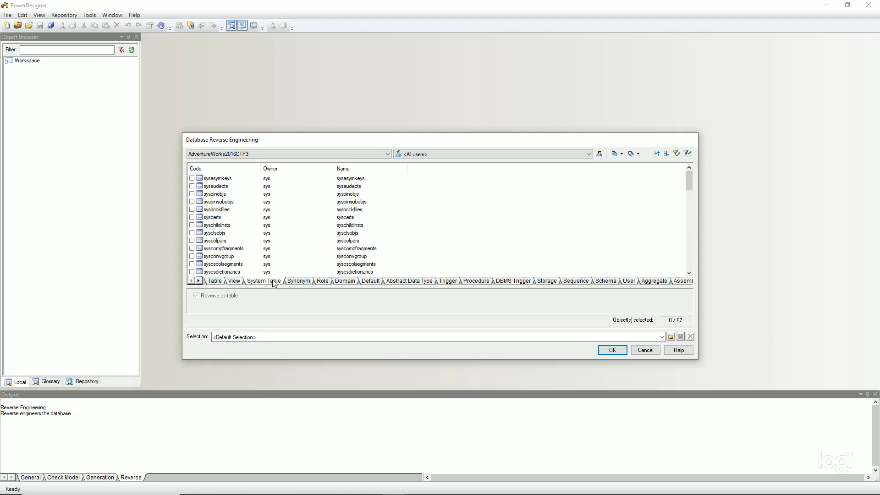
{"action": "left_click", "coordinate": [298, 282]}
{"action": "left_click", "coordinate": [332, 281]}
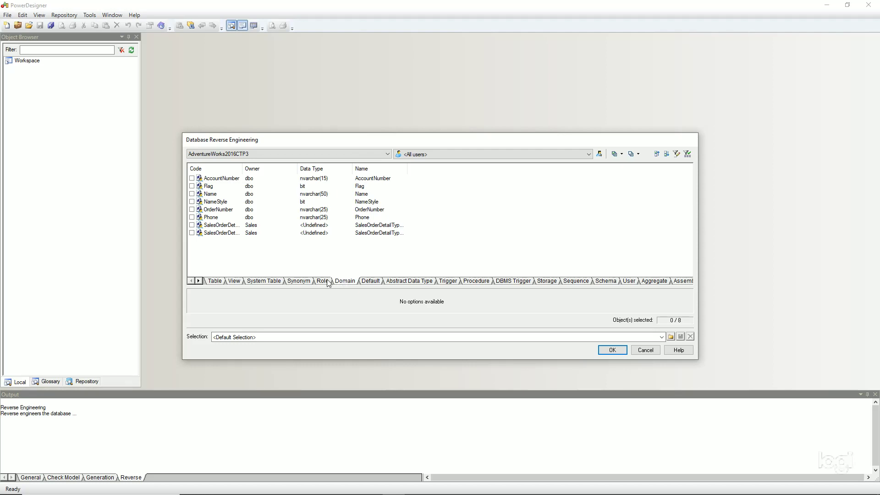
{"action": "left_click", "coordinate": [614, 154]}
Step: Select the three abstract data types and all 44 procedures and functions
{"action": "left_click", "coordinate": [377, 284]}
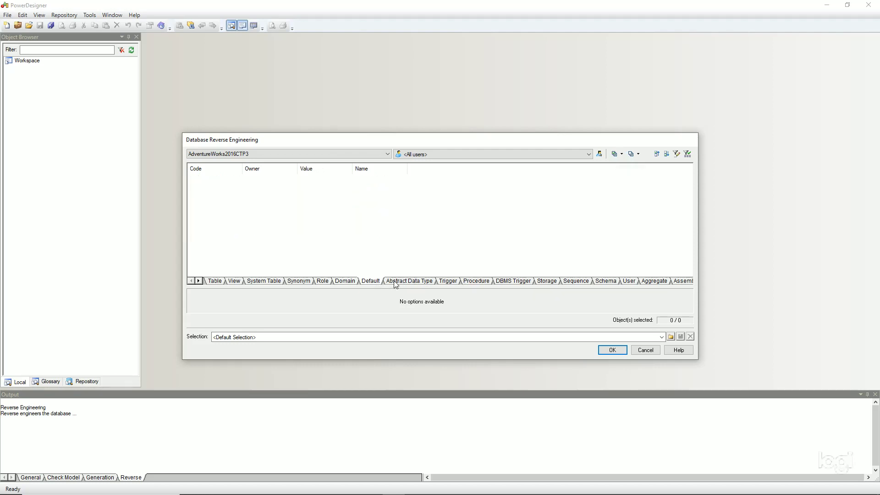
{"action": "left_click", "coordinate": [395, 283]}
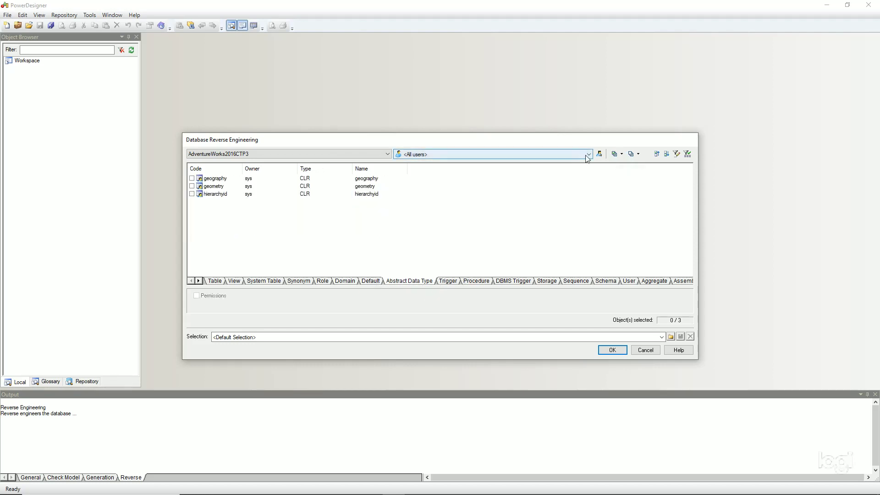
{"action": "left_click", "coordinate": [614, 155]}
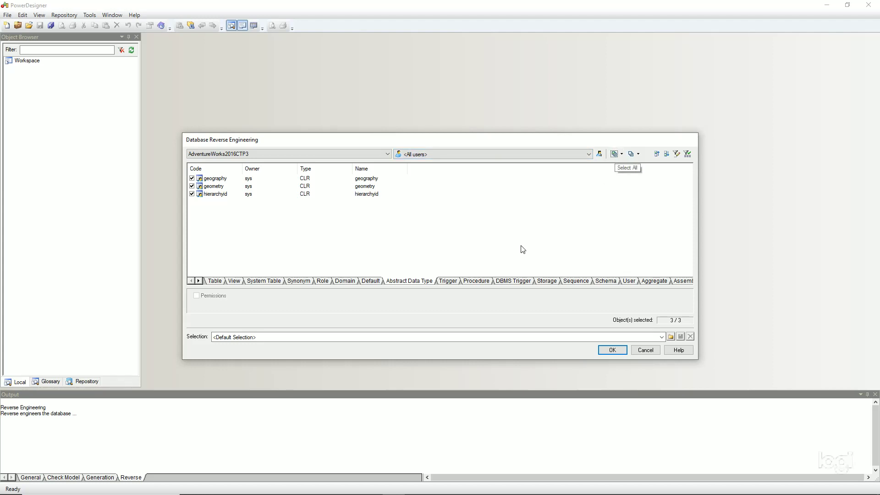
{"action": "left_click", "coordinate": [447, 283]}
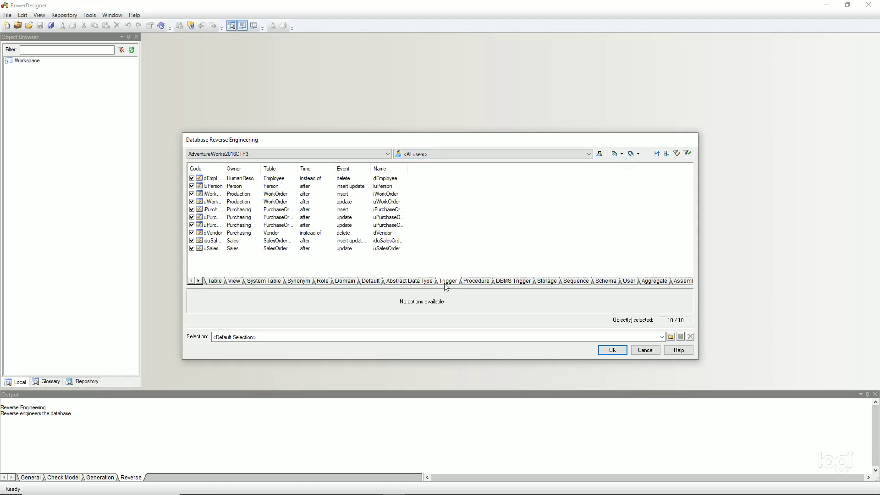
{"action": "left_click", "coordinate": [474, 280]}
{"action": "scroll", "coordinate": [250, 213], "scroll_direction": "down", "scroll_amount": 5}
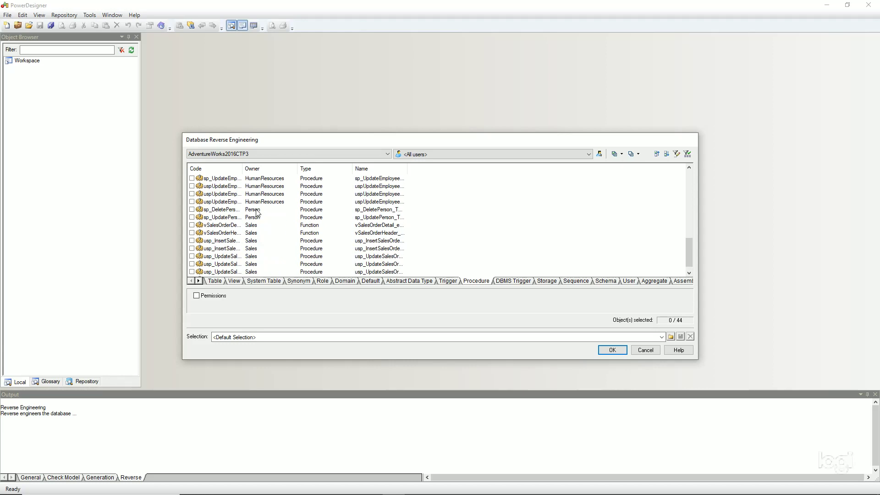
{"action": "left_click", "coordinate": [615, 153]}
{"action": "scroll", "coordinate": [501, 214], "scroll_direction": "up", "scroll_amount": 10}
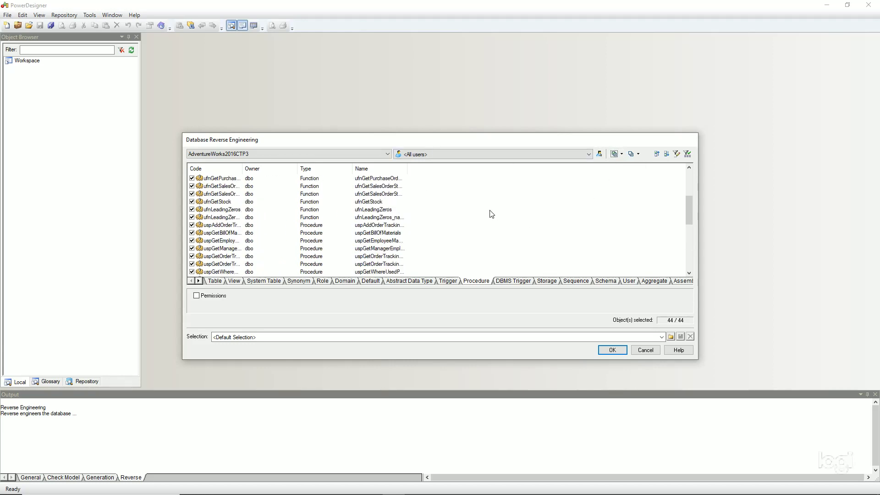
Step: Check the DBMS trigger, storage, sequence, schema, user and aggregate lists, ending on Procedures (44/44)
{"action": "left_click", "coordinate": [522, 281]}
{"action": "left_click", "coordinate": [546, 282]}
{"action": "left_click", "coordinate": [575, 281]}
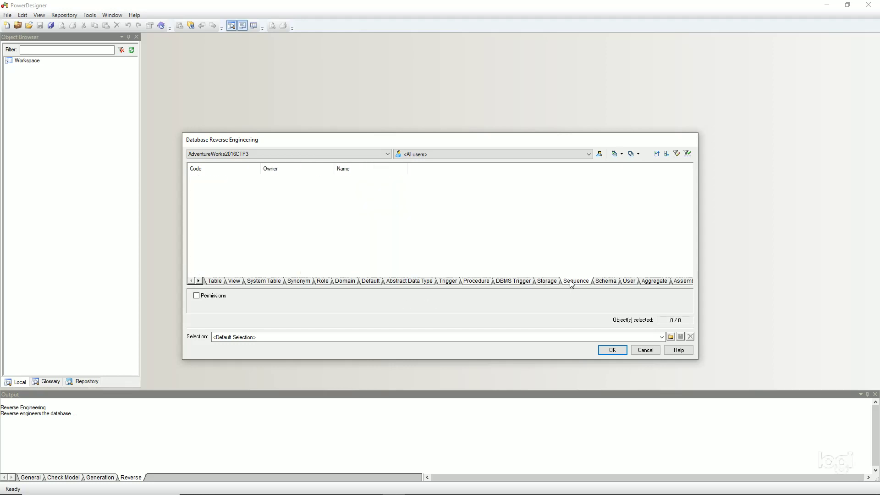
{"action": "left_click", "coordinate": [605, 283]}
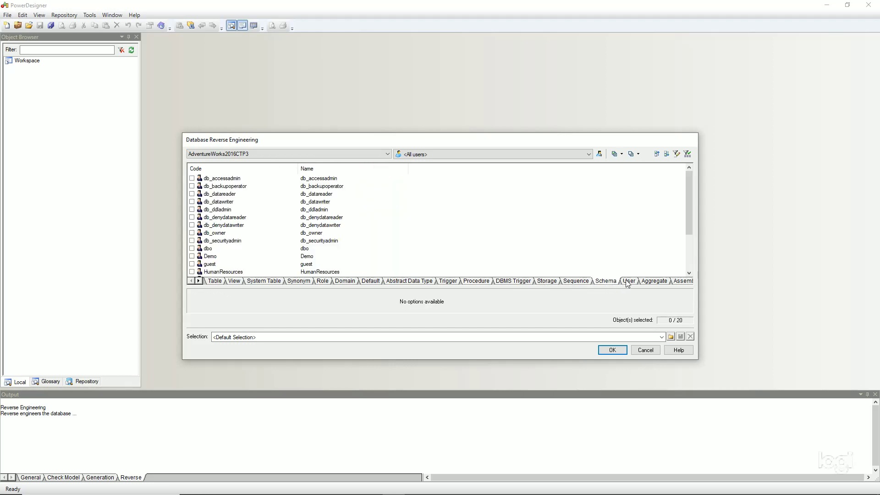
{"action": "left_click", "coordinate": [626, 283]}
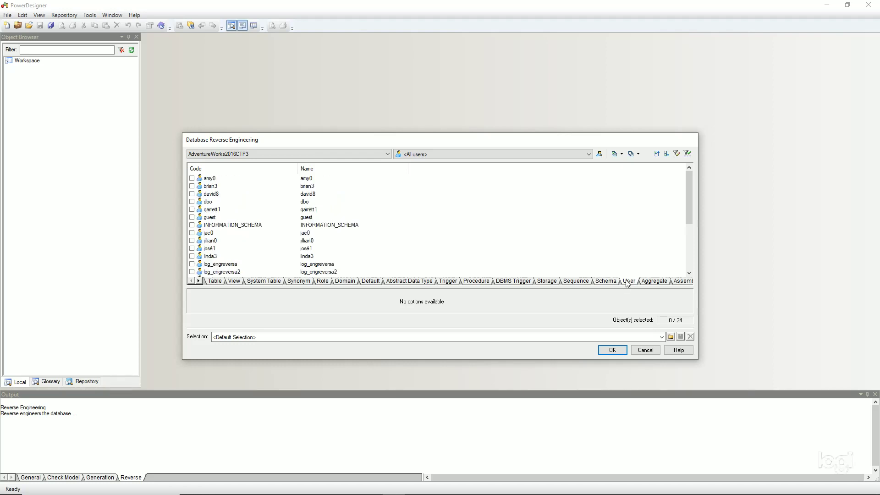
{"action": "left_click", "coordinate": [650, 283]}
{"action": "left_click", "coordinate": [554, 283]}
{"action": "left_click", "coordinate": [517, 283]}
{"action": "left_click", "coordinate": [483, 283]}
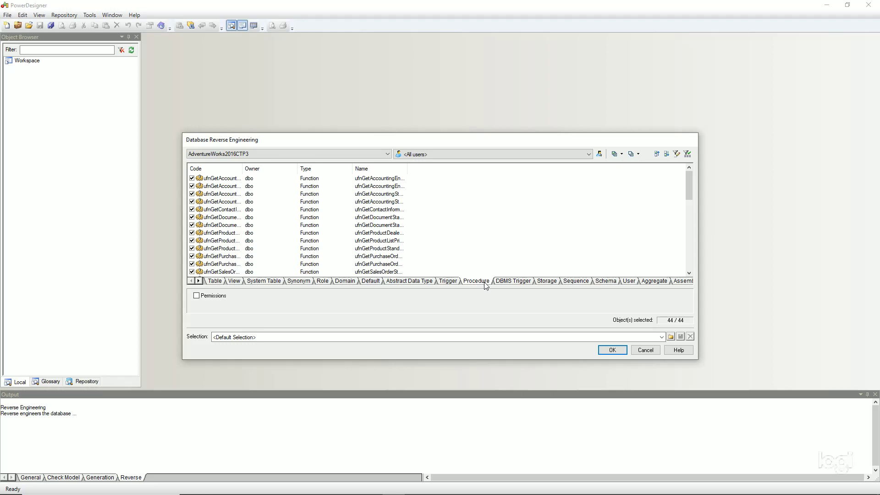
Step: Confirm the Database Reverse Engineering dialog to generate PDM_AdventureWorks2016CTP3 and its physical diagram
{"action": "left_click", "coordinate": [612, 351]}
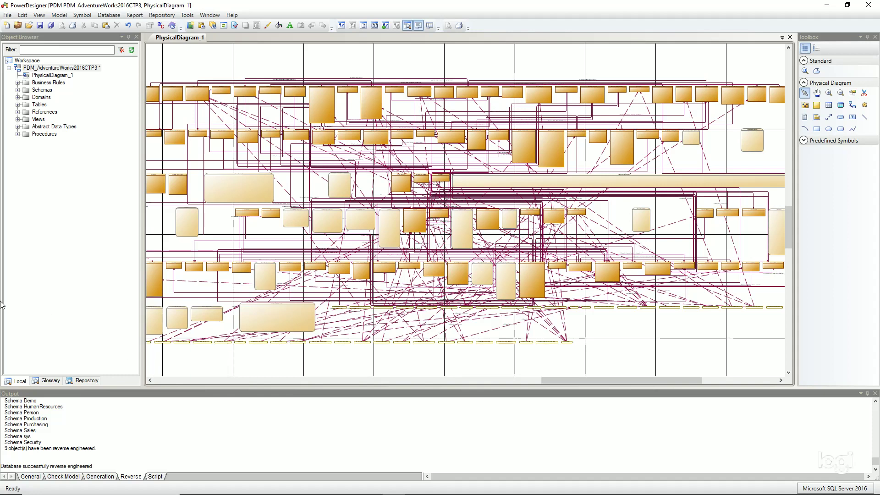
Step: Expand and collapse the Tables, Views and Procedures branches in the Object Browser
{"action": "left_click", "coordinate": [17, 104]}
{"action": "scroll", "coordinate": [39, 134], "scroll_direction": "down", "scroll_amount": 6}
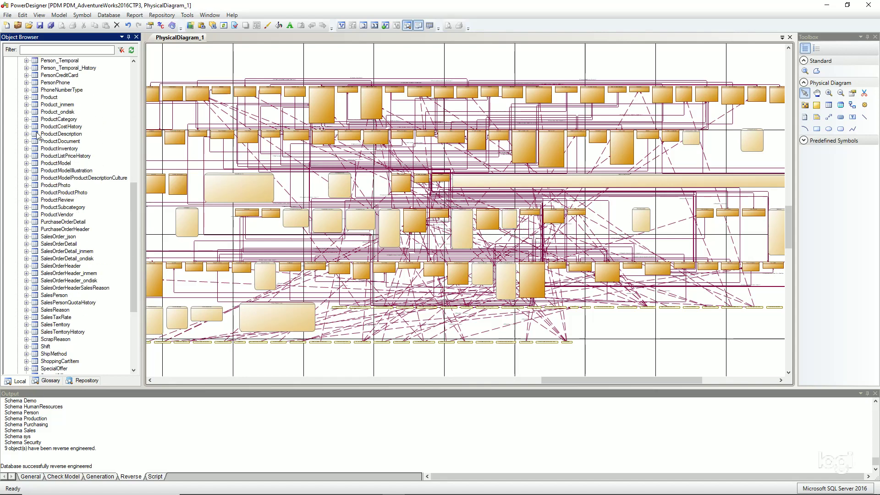
{"action": "scroll", "coordinate": [39, 134], "scroll_direction": "up", "scroll_amount": 8}
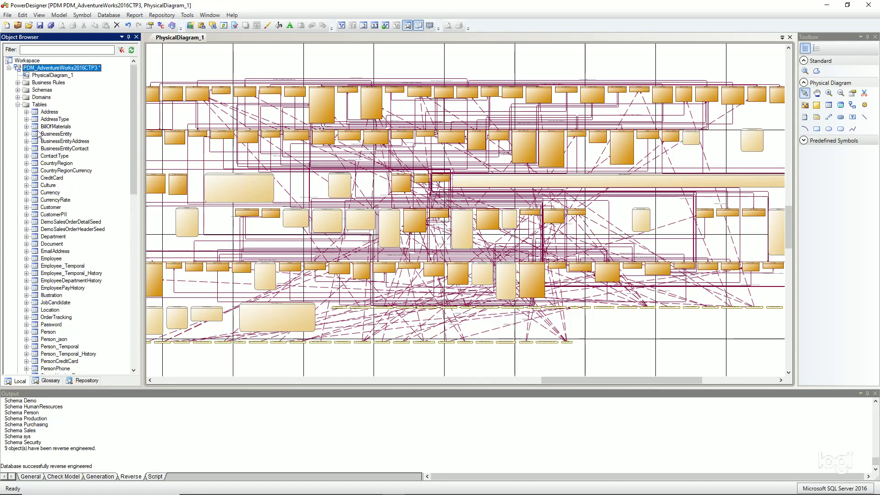
{"action": "left_click", "coordinate": [18, 105]}
{"action": "left_click", "coordinate": [17, 119]}
{"action": "left_click", "coordinate": [17, 119]}
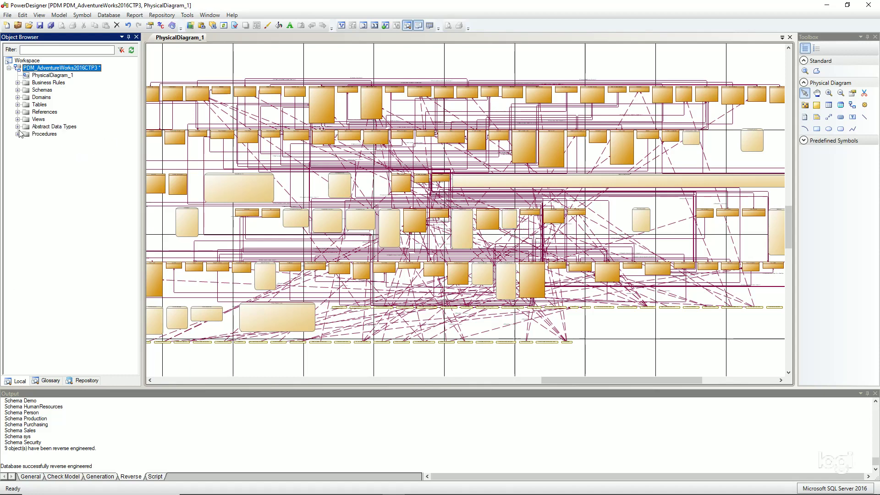
{"action": "left_click", "coordinate": [18, 134]}
{"action": "scroll", "coordinate": [21, 136], "scroll_direction": "up", "scroll_amount": 2}
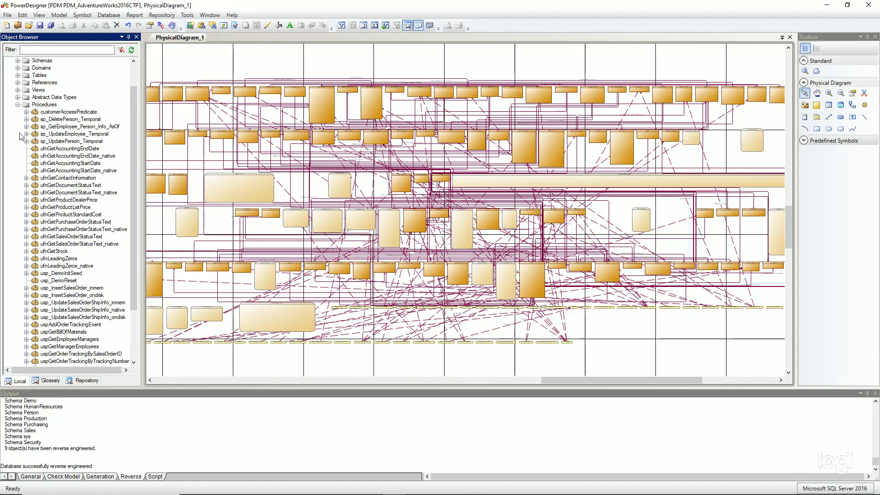
{"action": "left_click", "coordinate": [18, 104]}
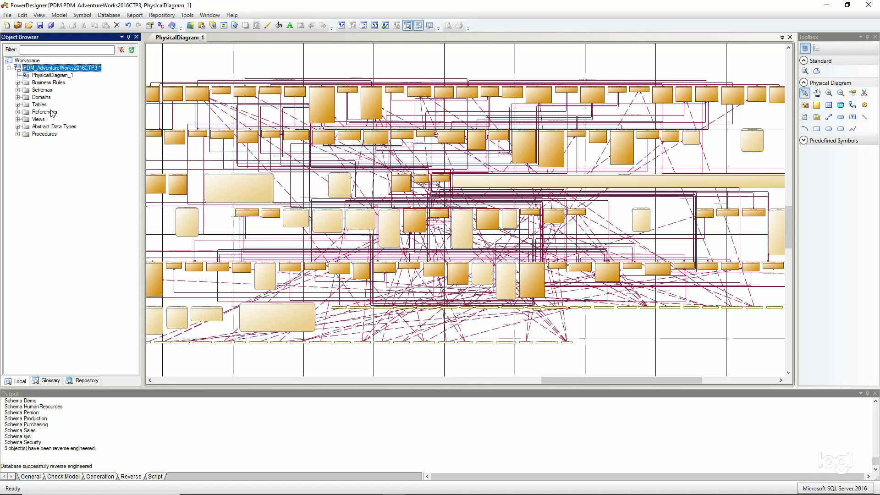
Step: Zoom into the diagram around the SalesOrderHeader table, then advance to the closing slide
{"action": "left_click", "coordinate": [828, 93]}
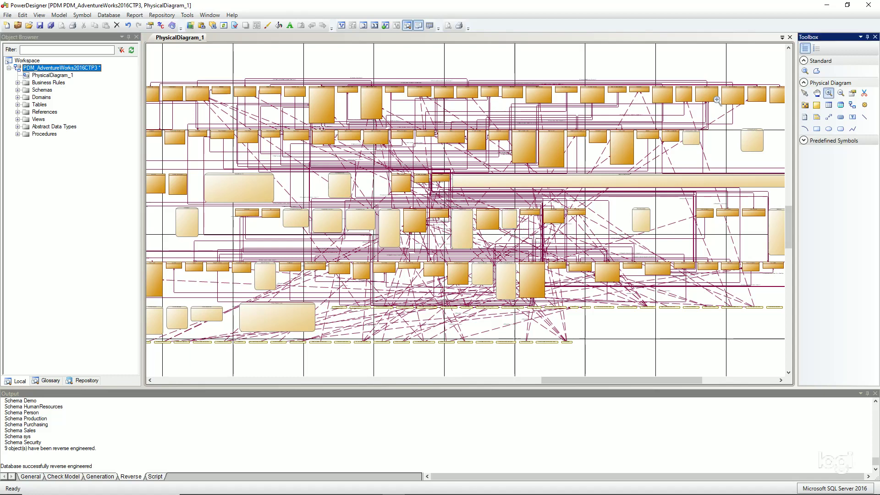
{"action": "left_click", "coordinate": [396, 213]}
{"action": "left_click_drag", "start_coordinate": [368, 59], "coordinate": [527, 256]}
{"action": "left_click", "coordinate": [421, 151]}
{"action": "scroll", "coordinate": [554, 169], "scroll_direction": "down", "scroll_amount": 2}
{"action": "right_click", "coordinate": [555, 173]}
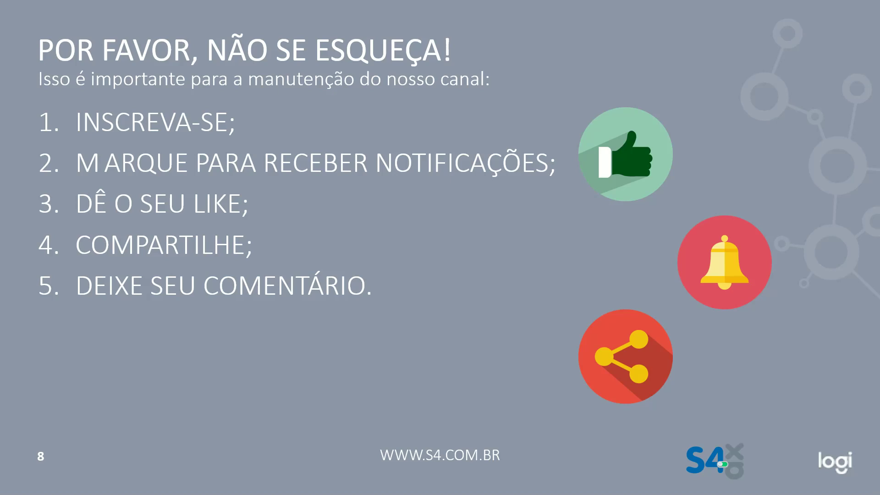
{"action": "left_click", "coordinate": [316, 117]}
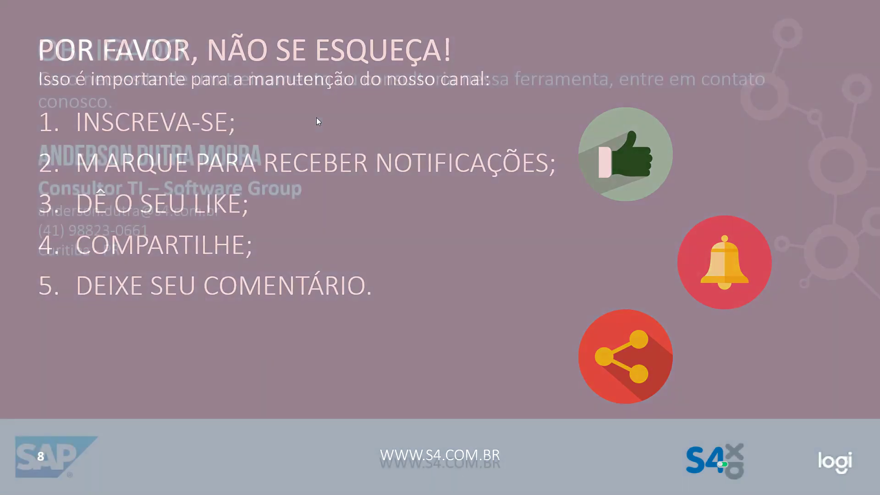